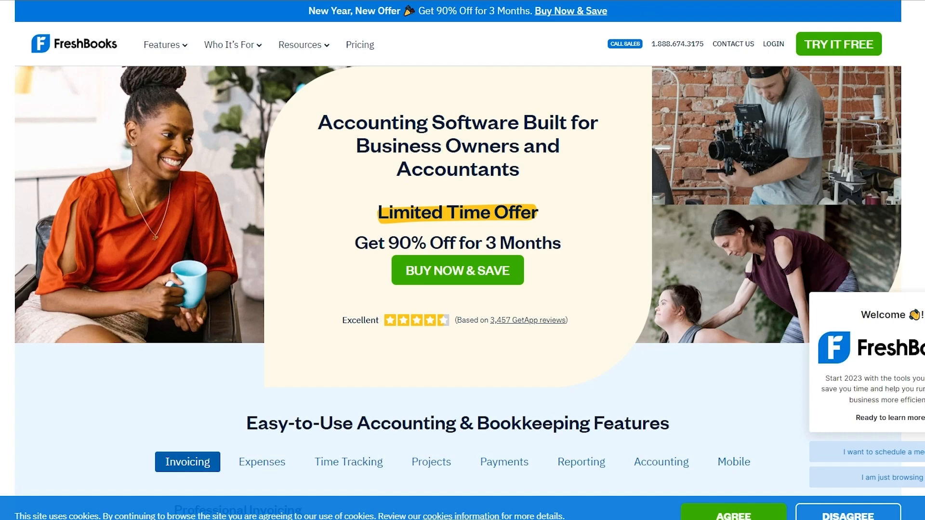
pyautogui.scroll(-3, 457, 289)
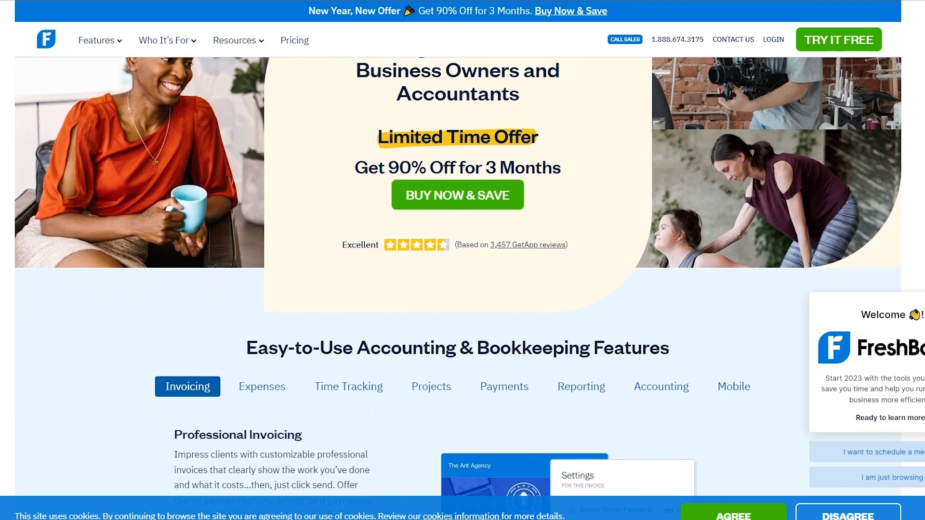
pyautogui.scroll(-3, 143, 254)
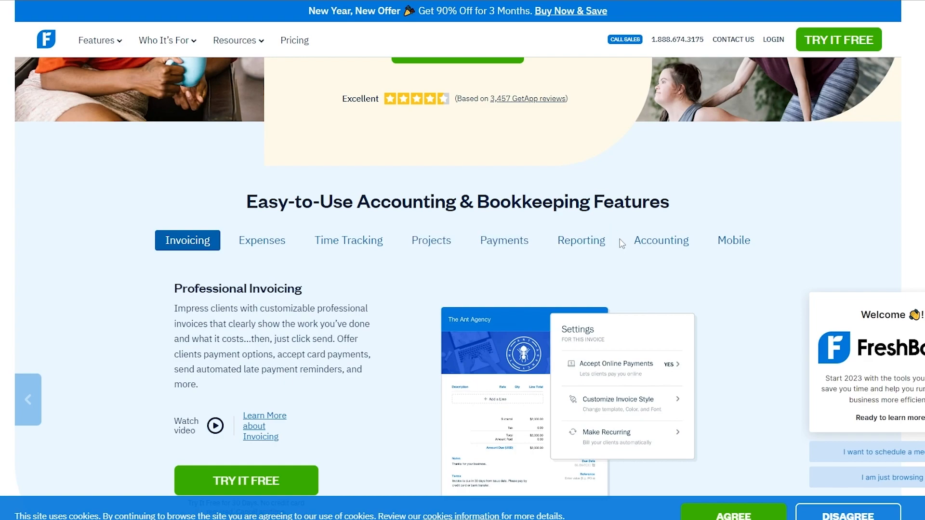
pyautogui.scroll(-1, 620, 244)
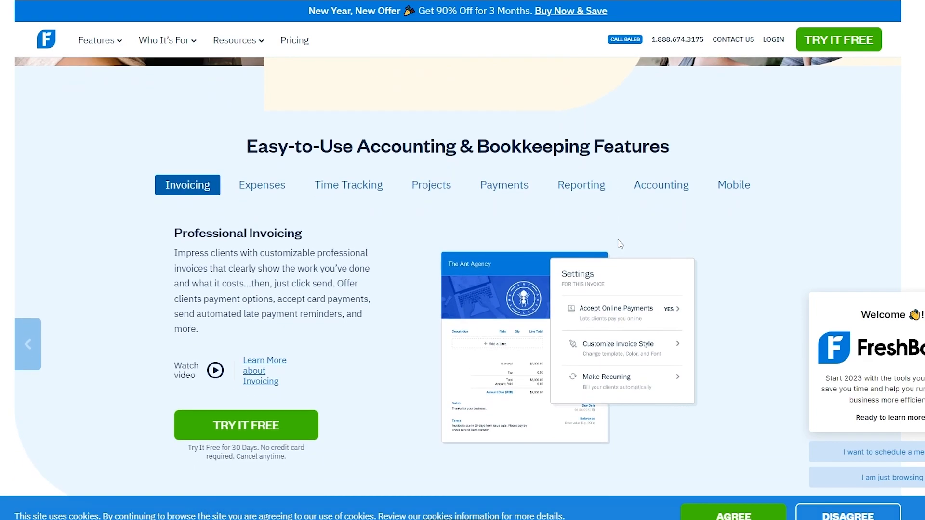
pyautogui.scroll(-7, 620, 244)
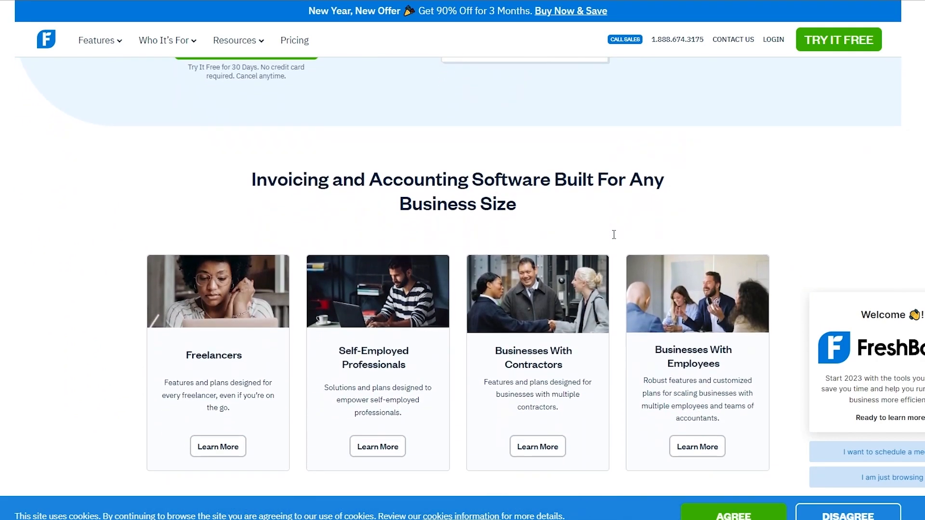
pyautogui.scroll(-1, 222, 398)
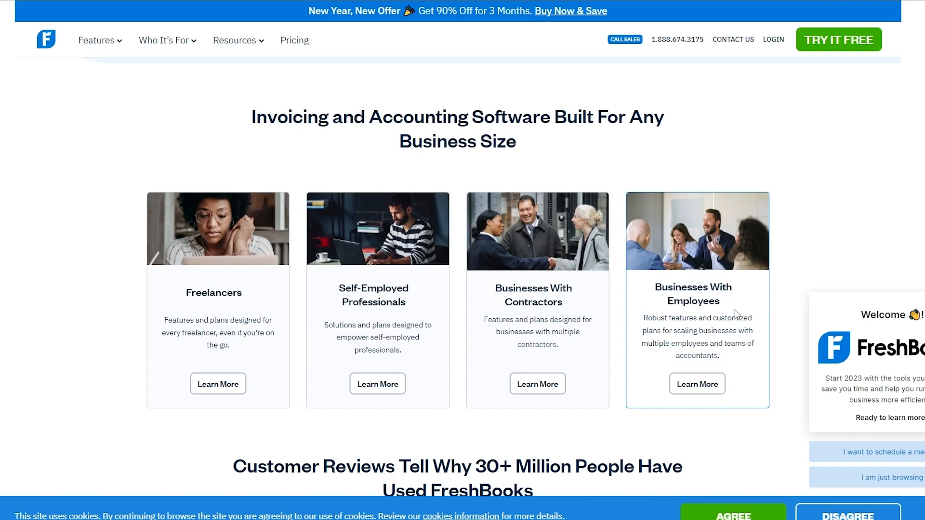
pyautogui.scroll(15, 716, 381)
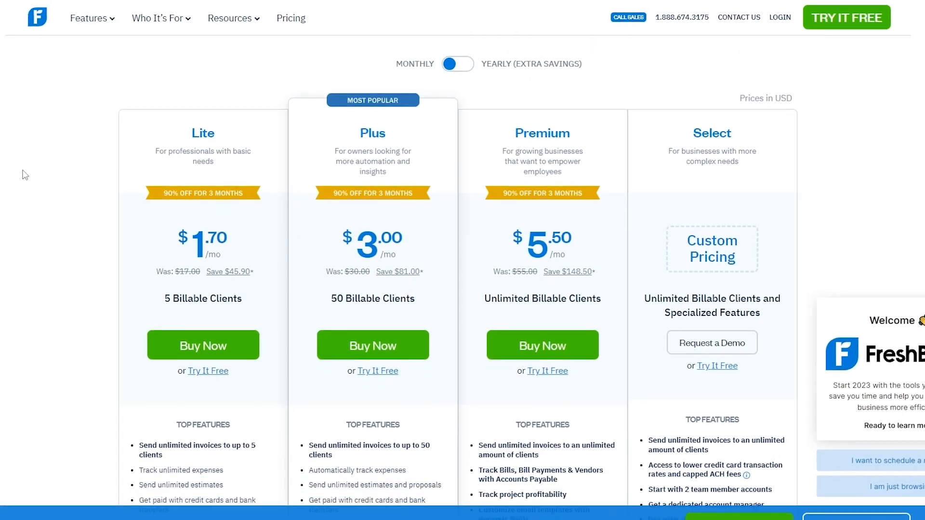
pyautogui.scroll(-1, 23, 171)
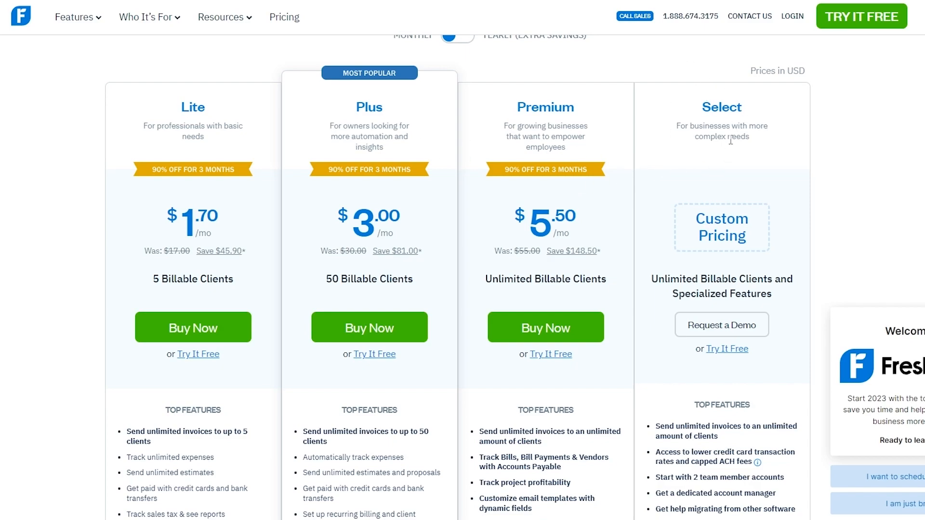
# Step: Compare the Lite ($1.70/month), Plus ($3) and Premium plan prices on the pricing page
pyautogui.scroll(-1, 730, 141)
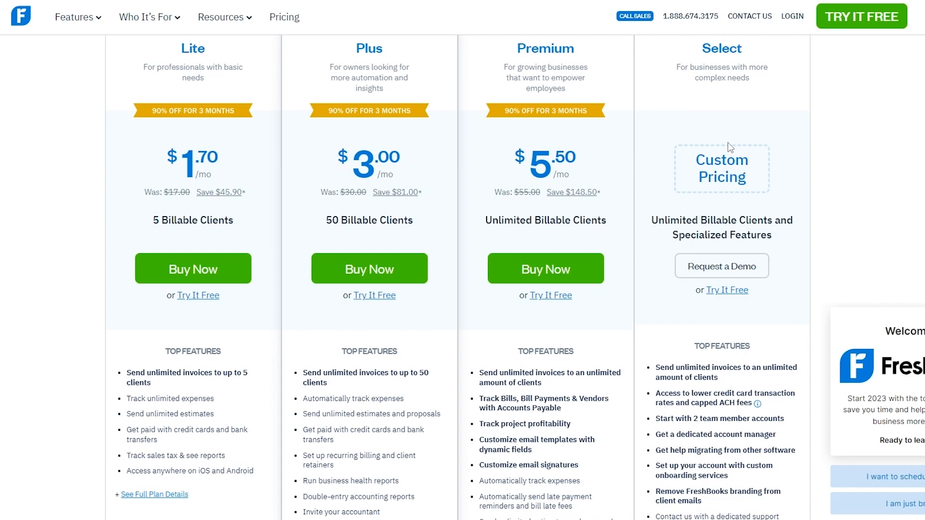
pyautogui.scroll(1, 730, 147)
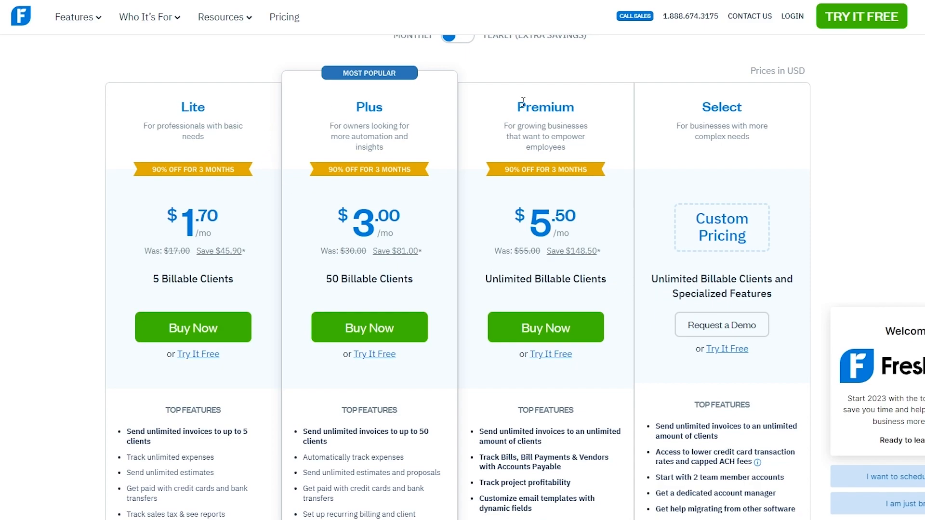
pyautogui.moveTo(169, 117); pyautogui.dragTo(203, 102)
pyautogui.click(366, 112)
pyautogui.moveTo(168, 225); pyautogui.dragTo(247, 226)
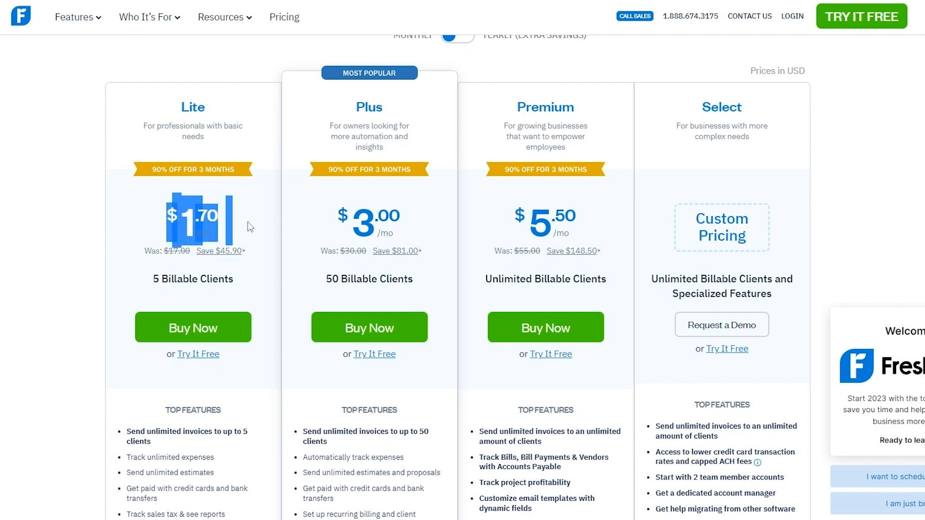
pyautogui.click(229, 215)
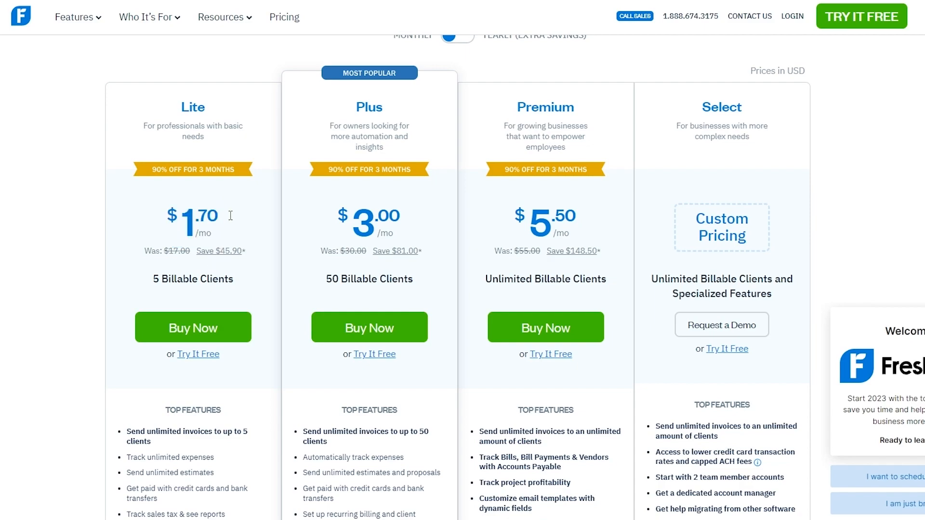
pyautogui.moveTo(352, 218); pyautogui.dragTo(374, 218)
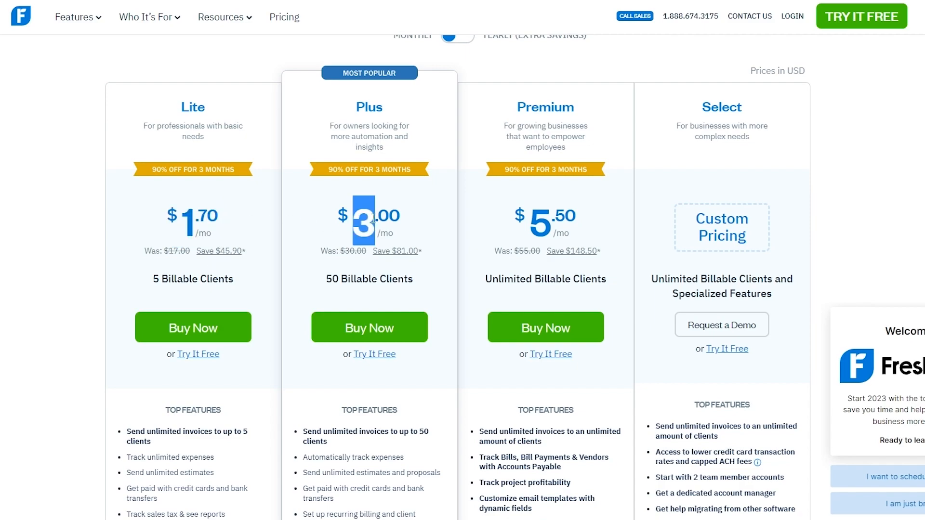
pyautogui.moveTo(524, 219); pyautogui.dragTo(553, 225)
pyautogui.click(599, 225)
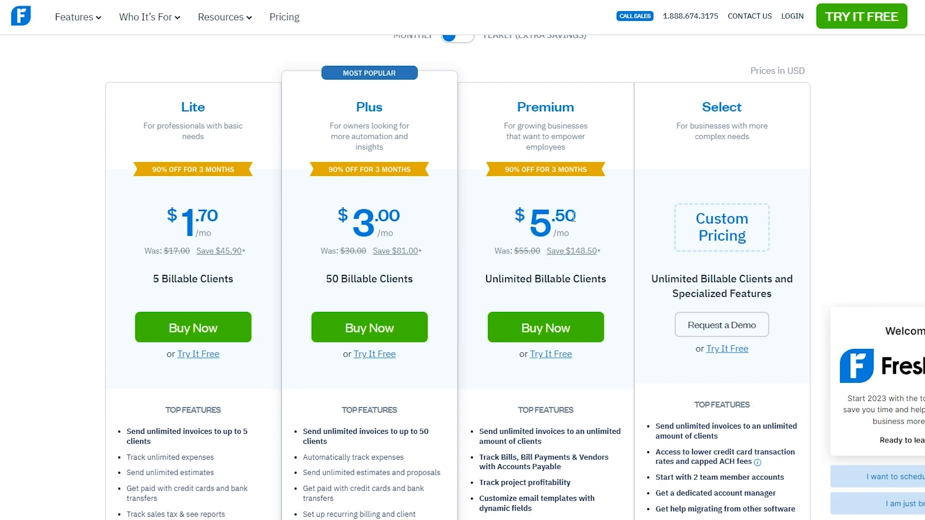
# Step: Review the plan features further down and start the Lite plan's free trial
pyautogui.scroll(-5, 573, 217)
pyautogui.scroll(-2, 573, 217)
pyautogui.scroll(-1, 573, 217)
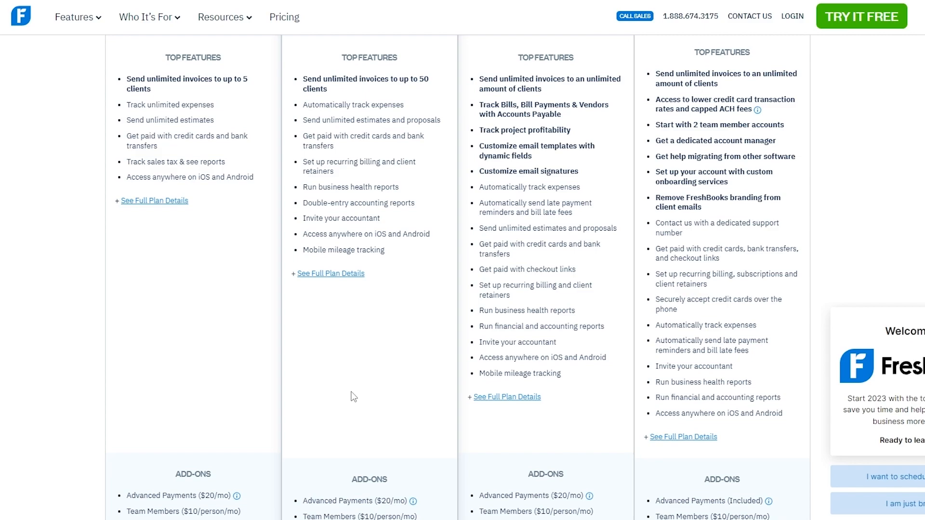
pyautogui.scroll(8, 346, 392)
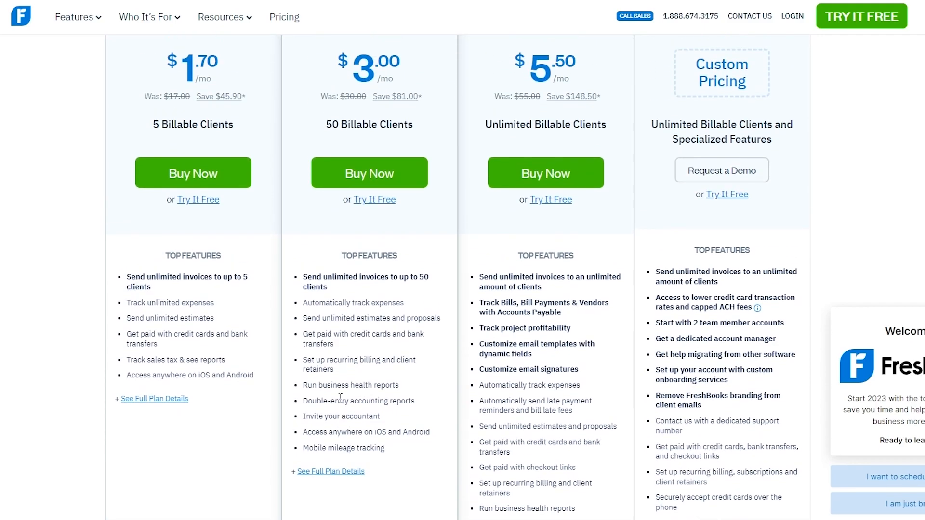
pyautogui.scroll(-3, 264, 384)
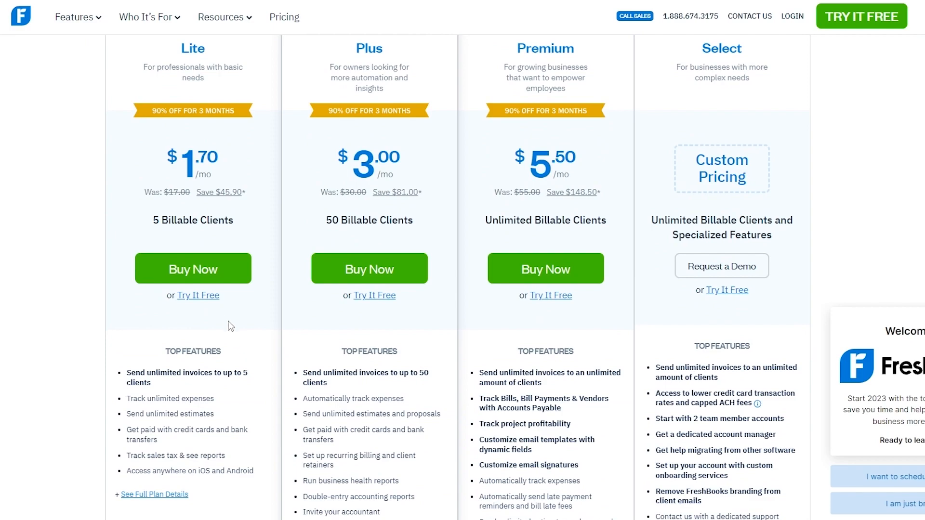
pyautogui.click(198, 296)
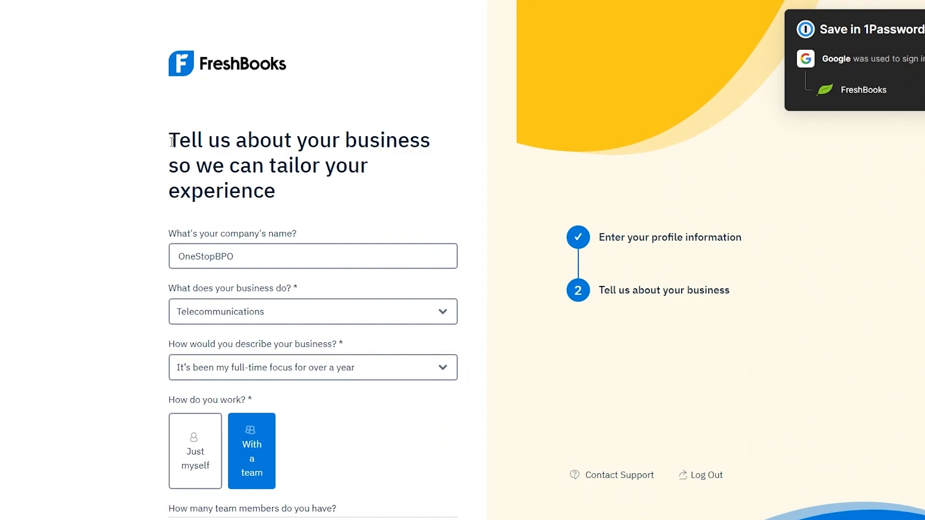
# Step: Scroll down through the OneStopBPO business profile form
pyautogui.scroll(-1, 171, 145)
pyautogui.scroll(-1, 185, 197)
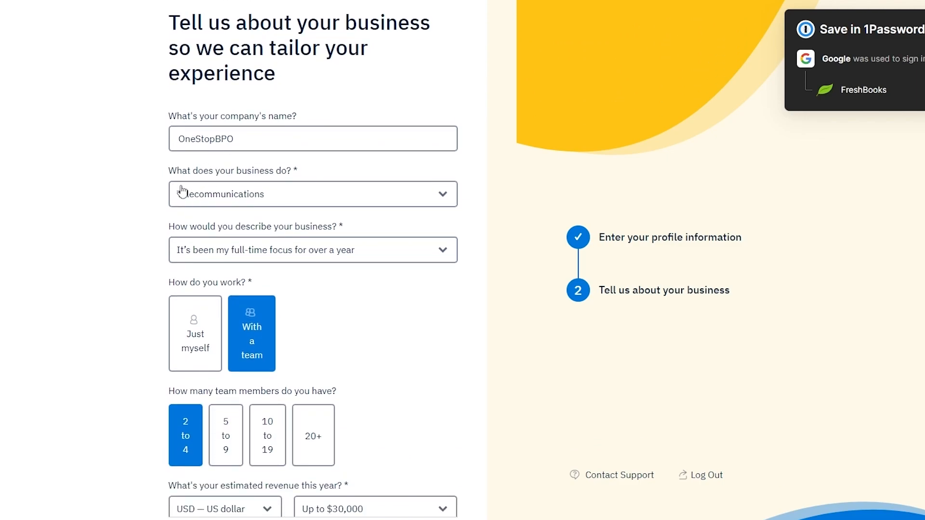
pyautogui.scroll(-1, 283, 200)
pyautogui.scroll(-1, 221, 205)
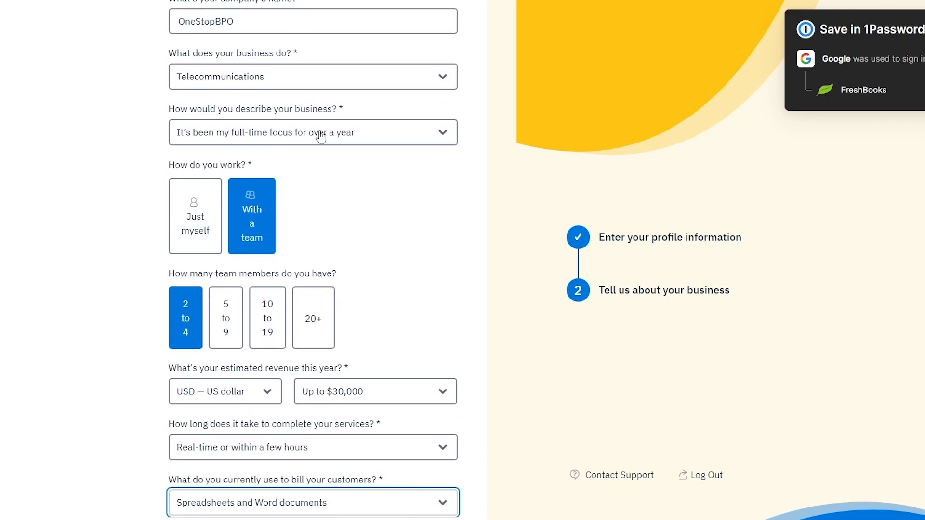
pyautogui.scroll(-2, 320, 137)
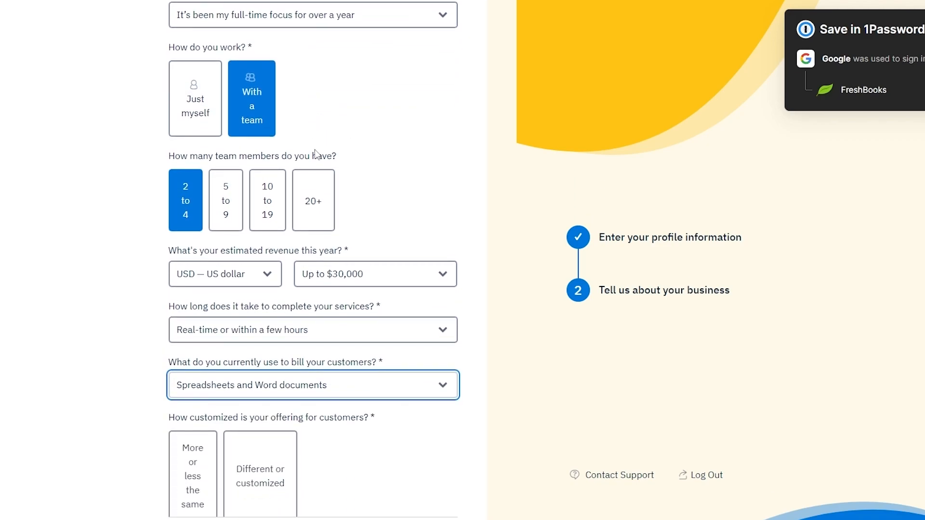
pyautogui.scroll(-1, 268, 197)
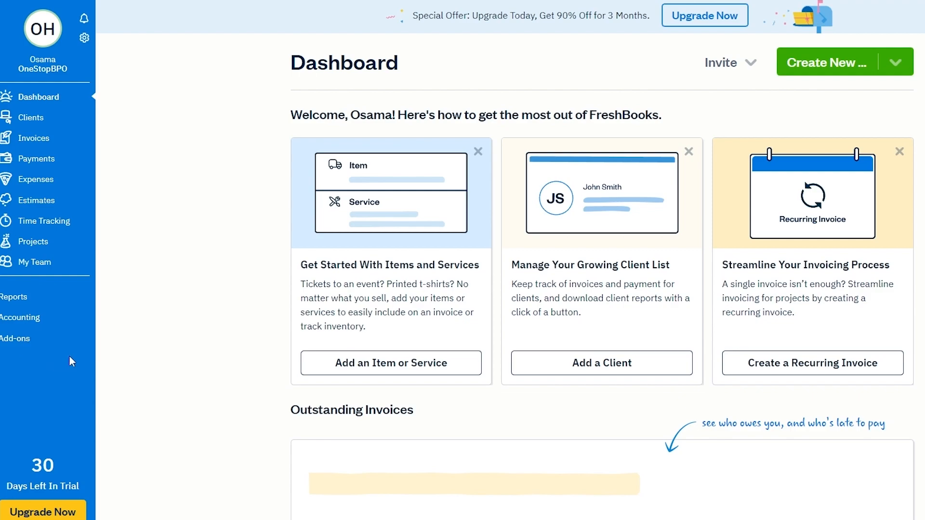
# Step: Open the Clients page, check its Sent Emails tab, then return to the client list
pyautogui.click(31, 120)
pyautogui.scroll(-3, 190, 267)
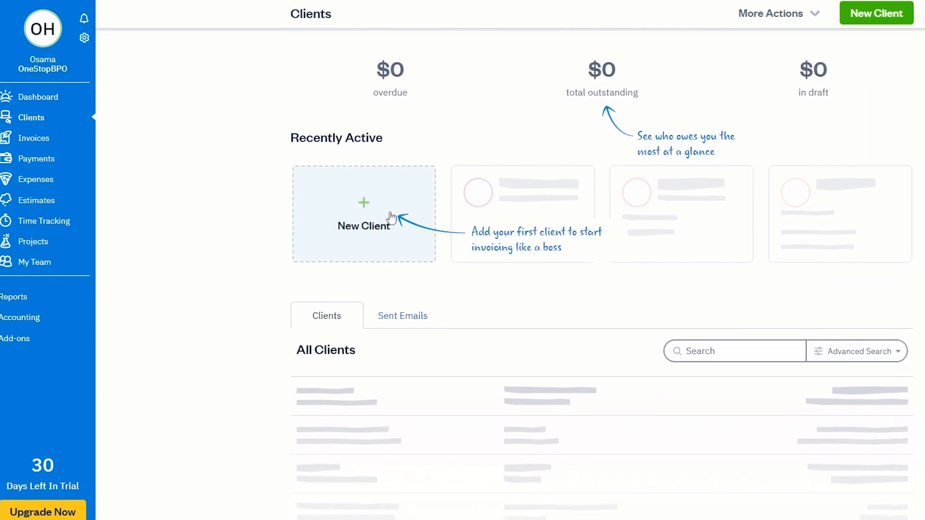
pyautogui.scroll(1, 607, 280)
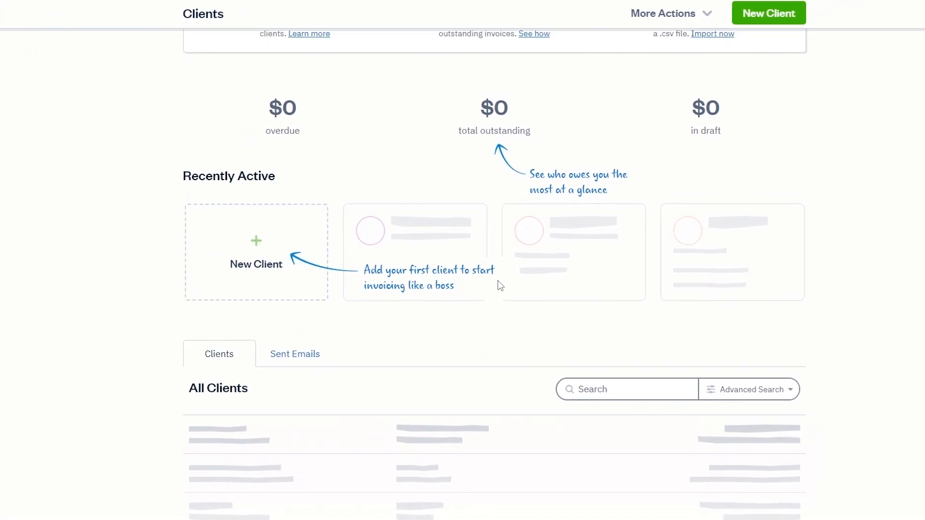
pyautogui.scroll(1, 501, 281)
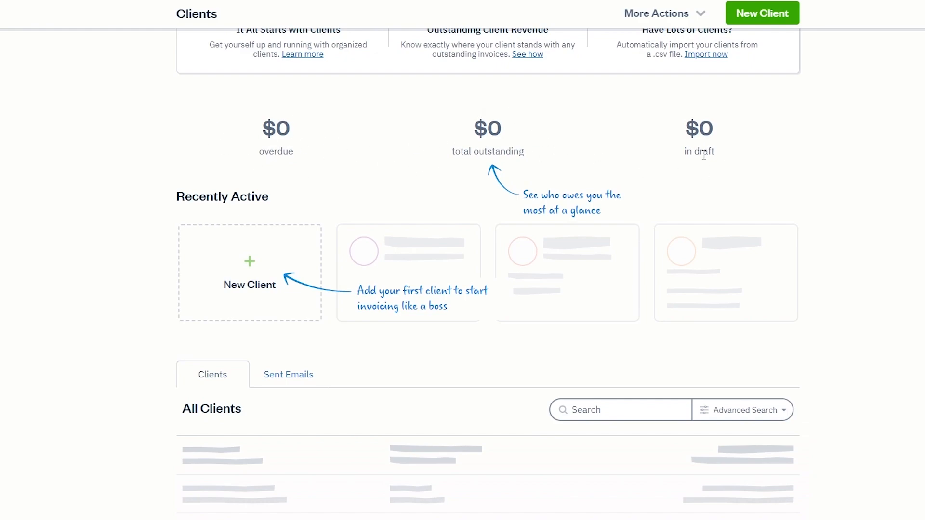
pyautogui.scroll(-2, 735, 166)
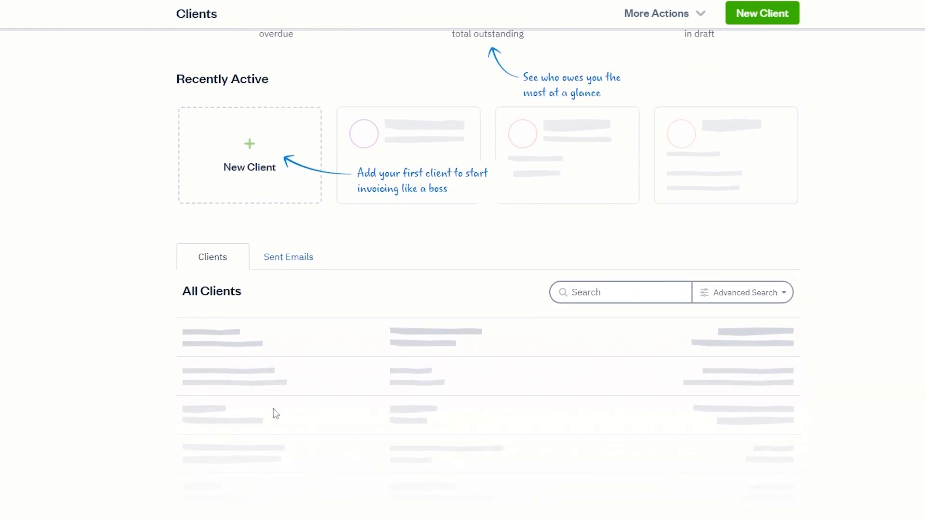
pyautogui.scroll(1, 460, 421)
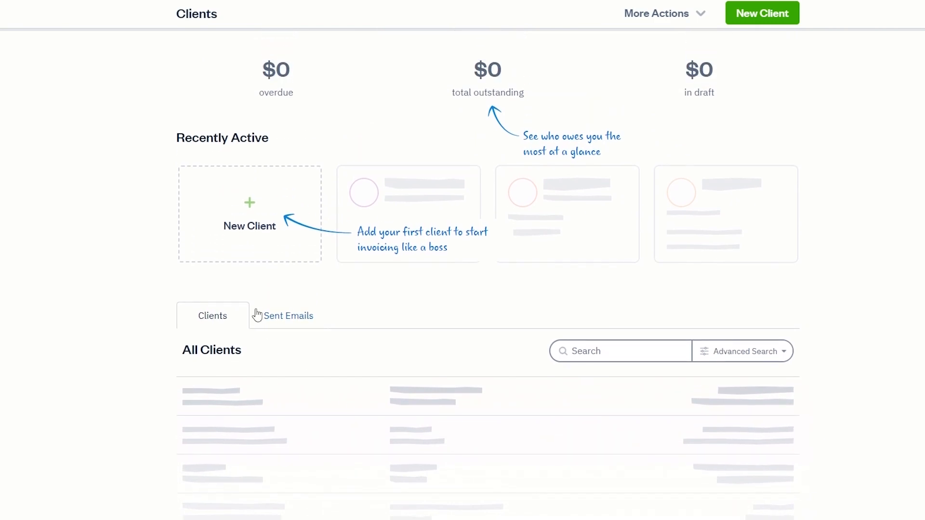
pyautogui.click(282, 322)
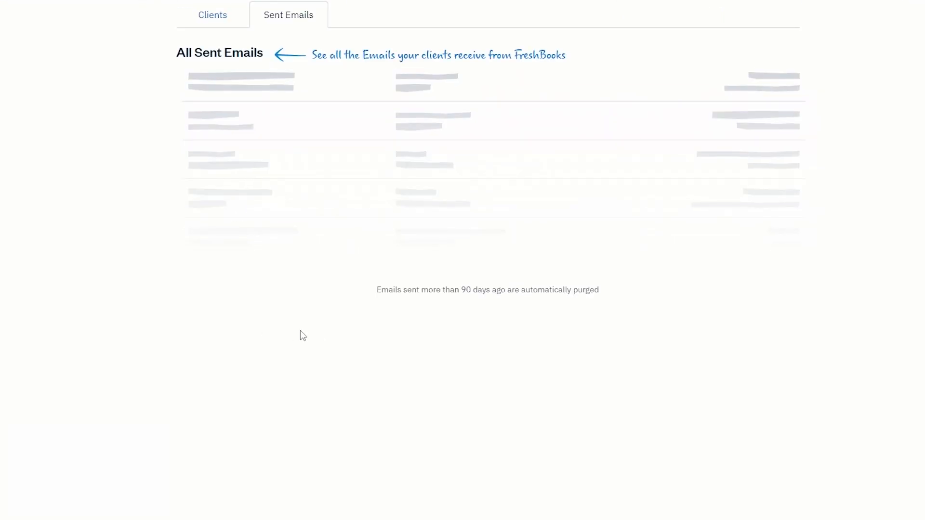
pyautogui.click(212, 22)
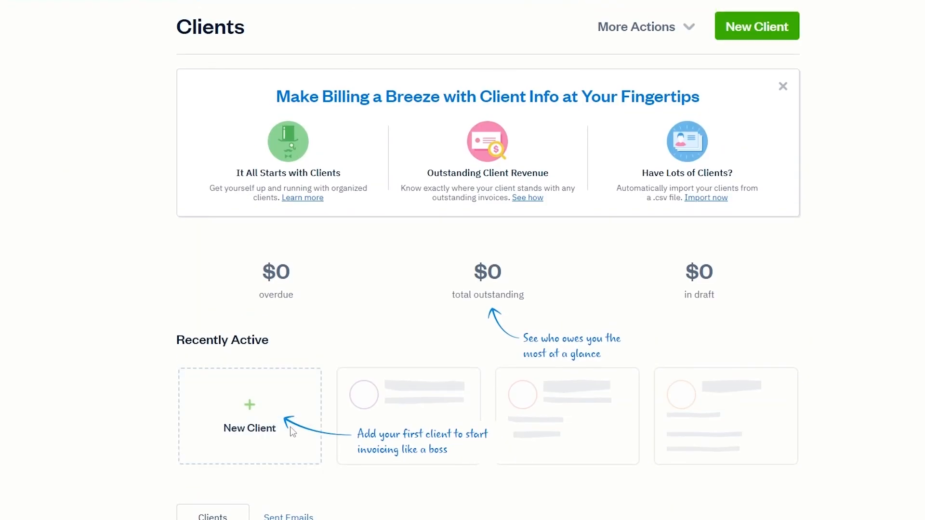
# Step: Fill in a new client for Something Company with contact name, email and phone, and try saving
pyautogui.click(251, 430)
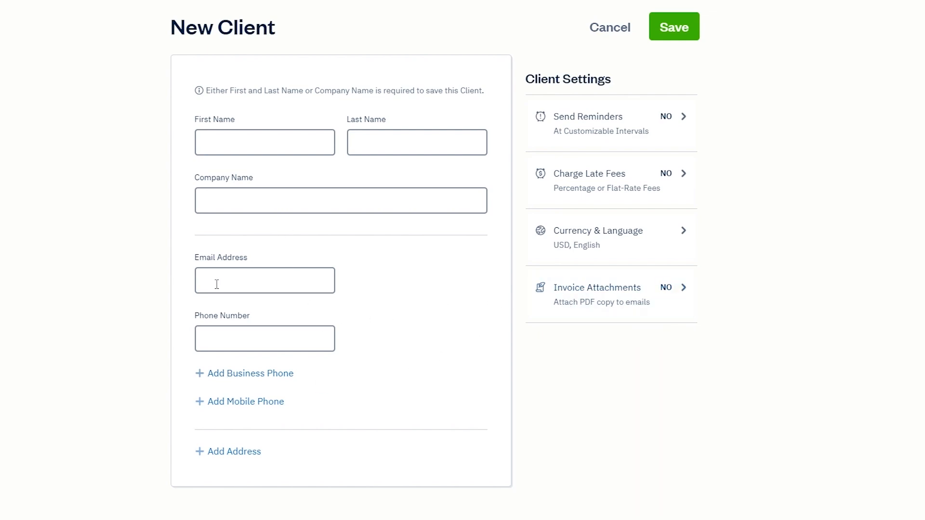
pyautogui.moveTo(525, 79); pyautogui.dragTo(620, 82)
pyautogui.click(620, 82)
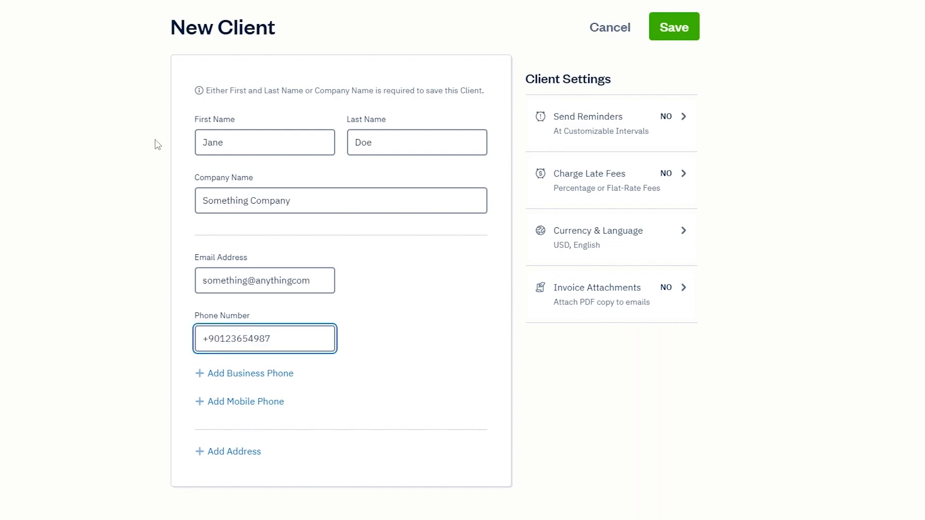
pyautogui.scroll(-1, 156, 140)
pyautogui.scroll(1, 155, 140)
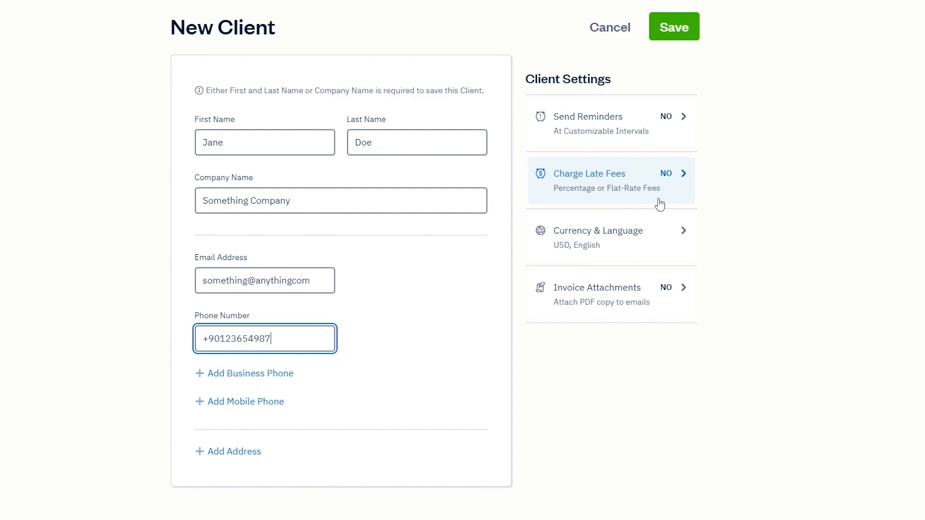
pyautogui.click(683, 33)
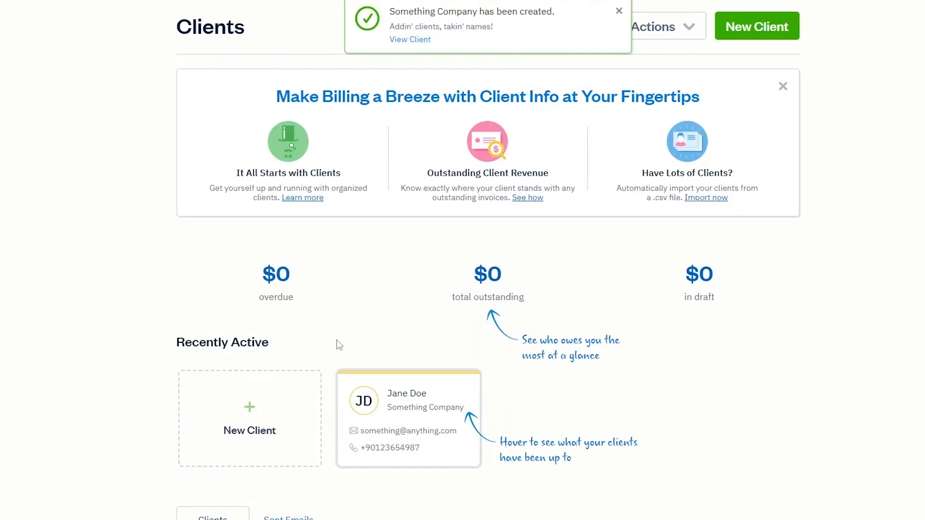
# Step: Open the Something Company client's details page
pyautogui.scroll(-3, 347, 345)
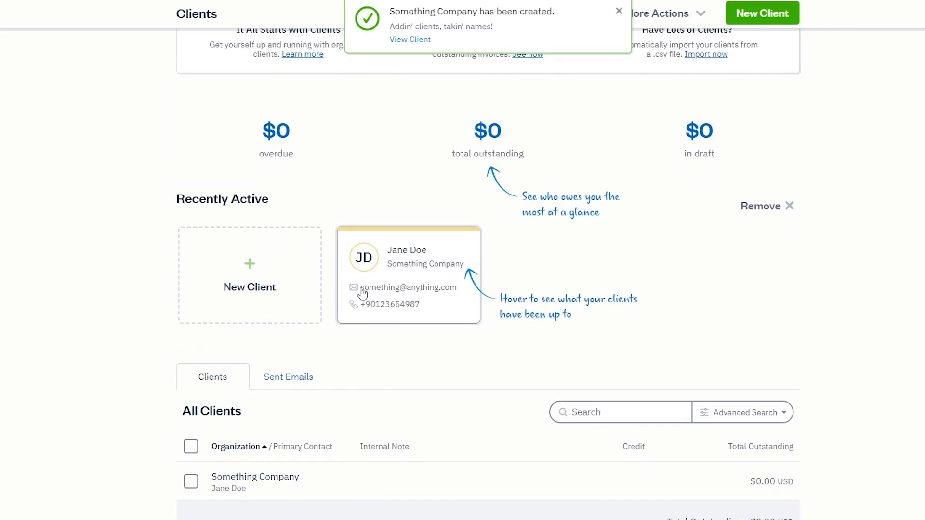
pyautogui.scroll(3, 465, 320)
pyautogui.scroll(-2, 489, 320)
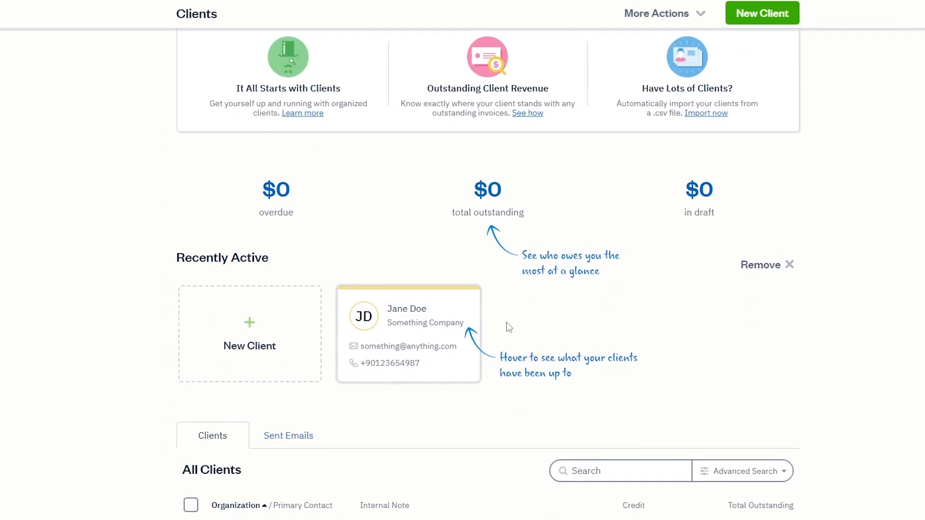
pyautogui.click(425, 339)
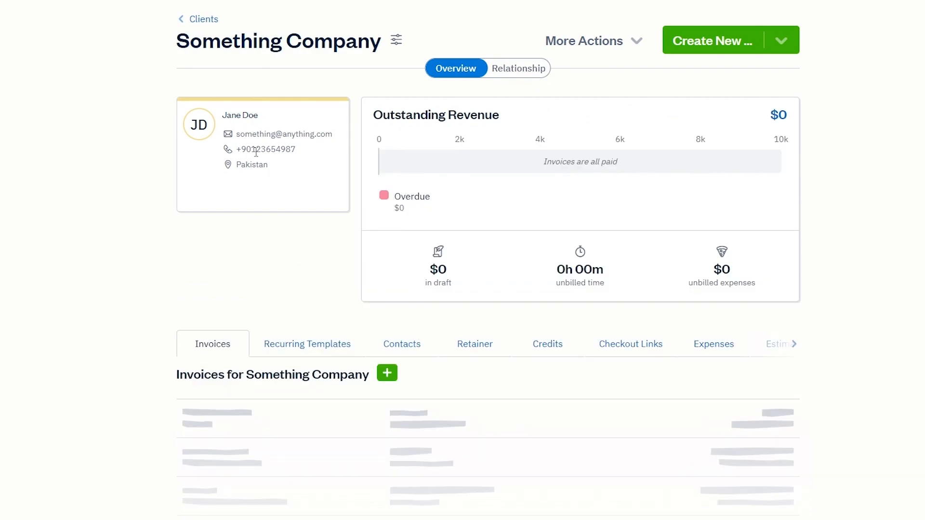
# Step: Browse its Recurring Templates, Contacts, Retainer, Credits and Checkout Links tabs, then return to Invoices
pyautogui.scroll(-2, 309, 299)
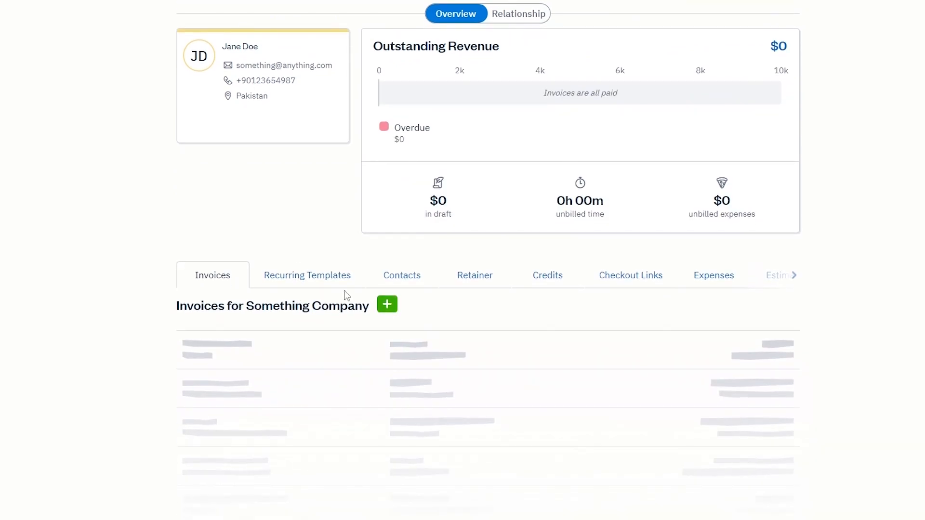
pyautogui.scroll(2, 527, 399)
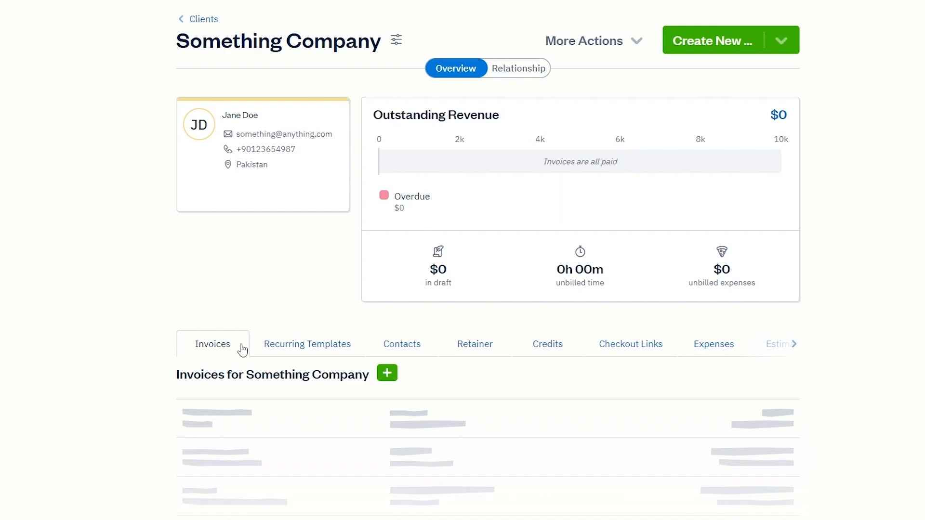
pyautogui.scroll(-1, 242, 338)
pyautogui.scroll(-1, 242, 337)
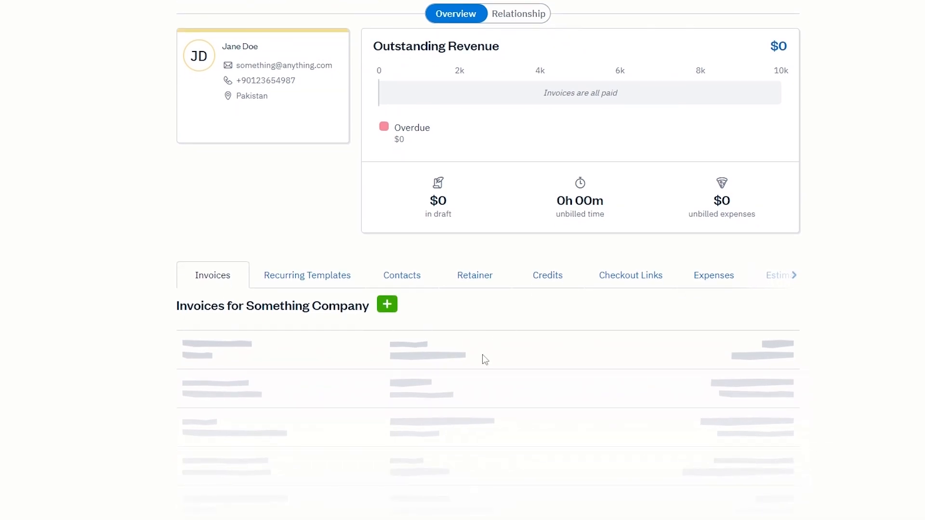
pyautogui.click(291, 272)
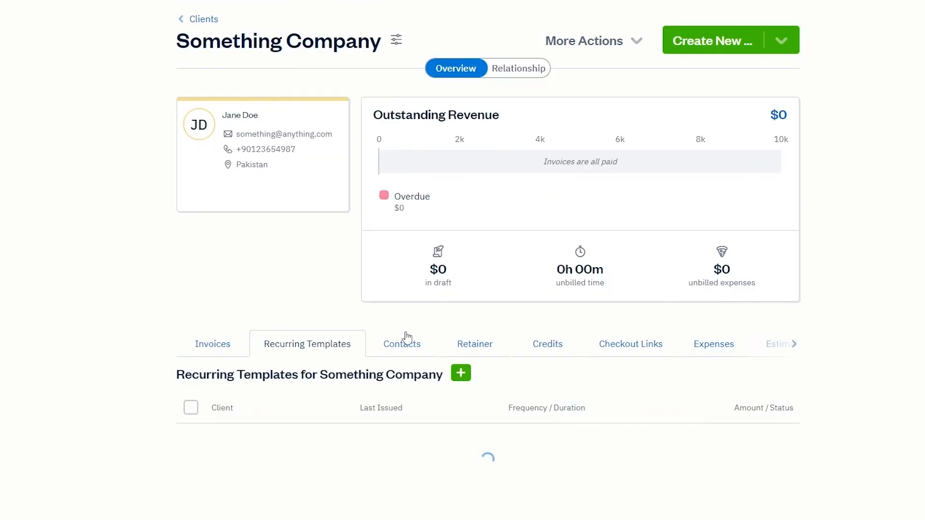
pyautogui.scroll(-1, 516, 407)
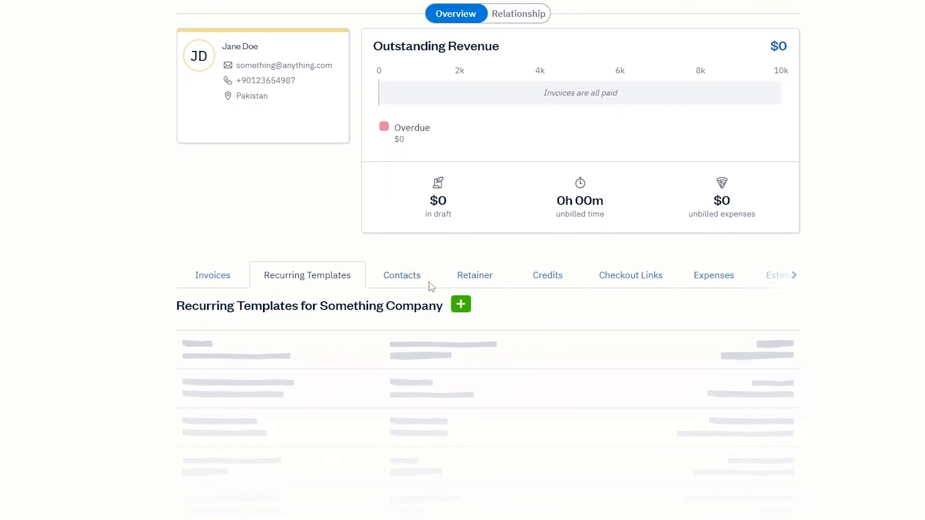
pyautogui.click(419, 281)
pyautogui.click(554, 351)
pyautogui.click(627, 350)
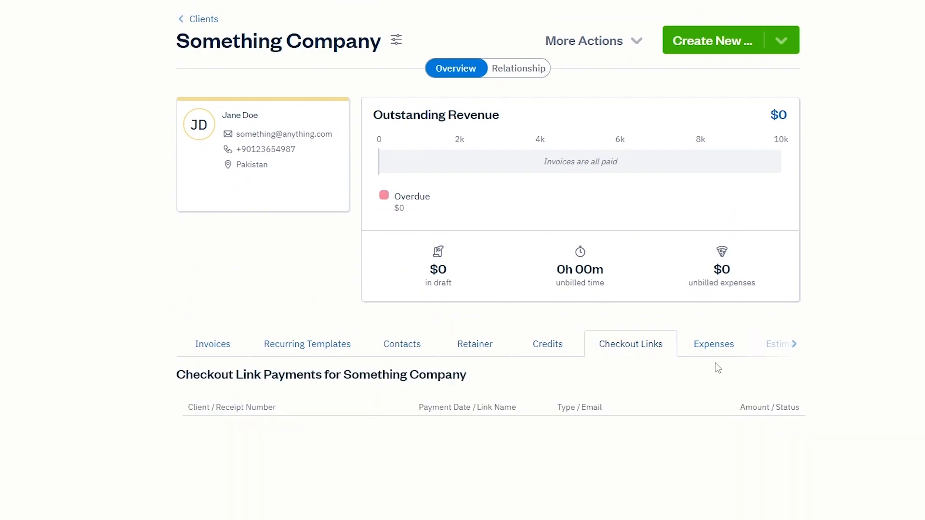
pyautogui.click(200, 345)
pyautogui.scroll(-2, 191, 383)
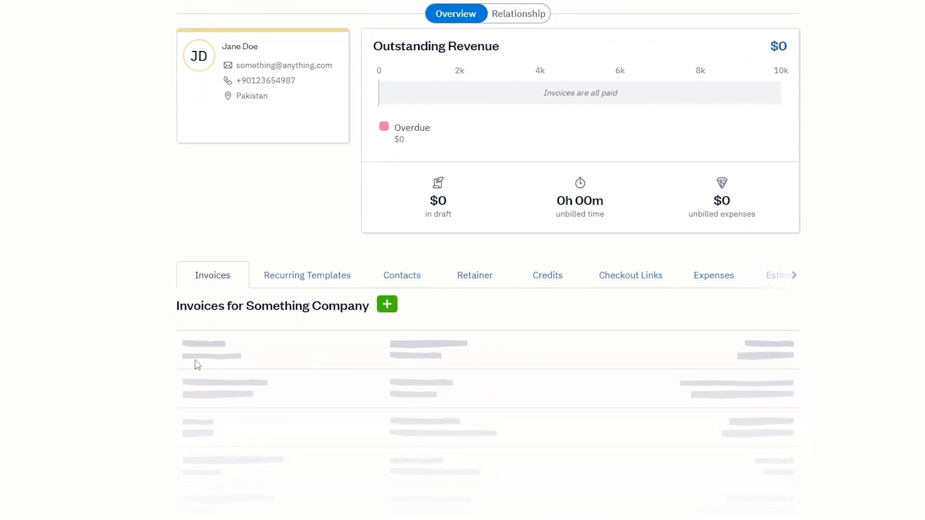
# Step: Start a new invoice for Something Company and look over the blank $0.00 draft
pyautogui.click(382, 311)
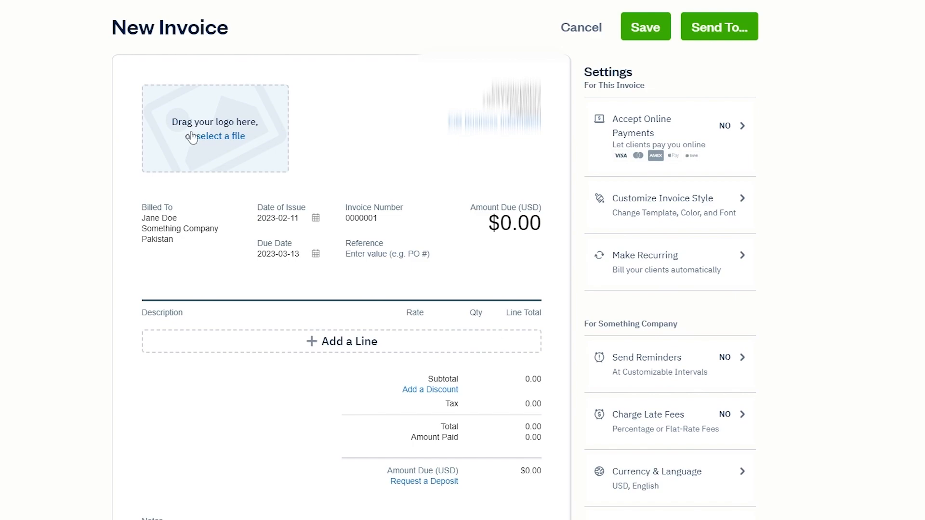
pyautogui.scroll(-1, 213, 142)
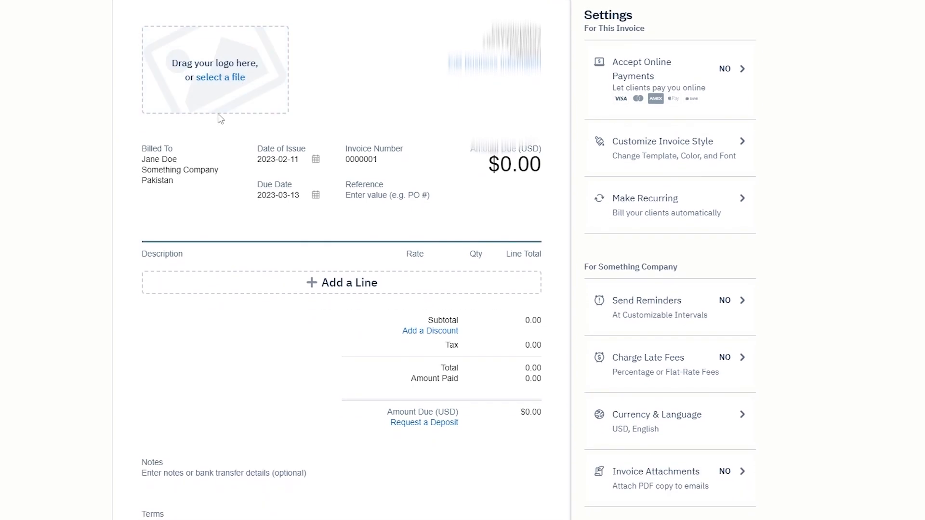
pyautogui.scroll(1, 230, 116)
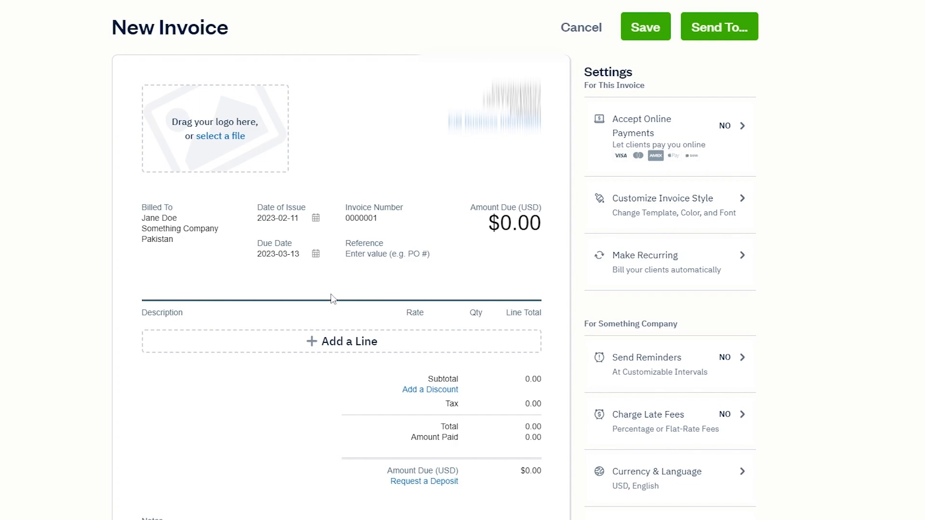
pyautogui.scroll(-1, 333, 299)
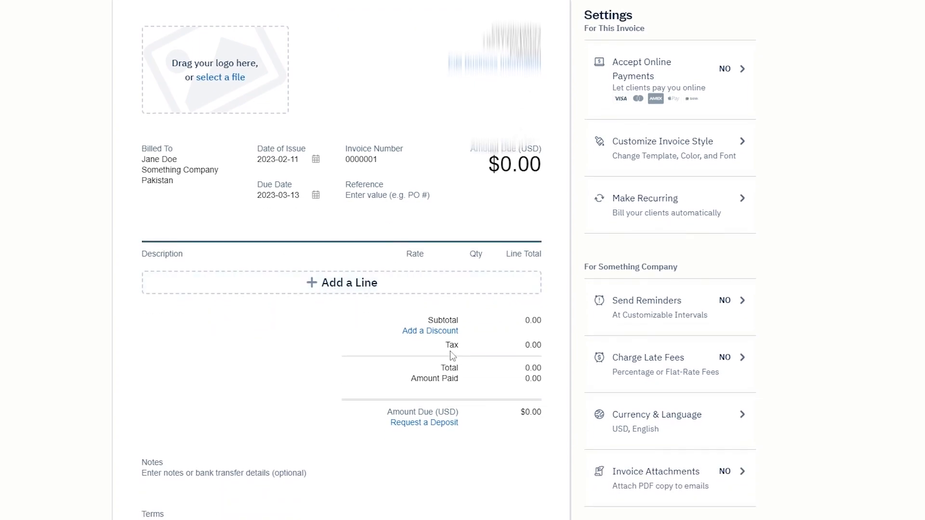
# Step: Add a new line item to the invoice and select its item name field
pyautogui.click(349, 288)
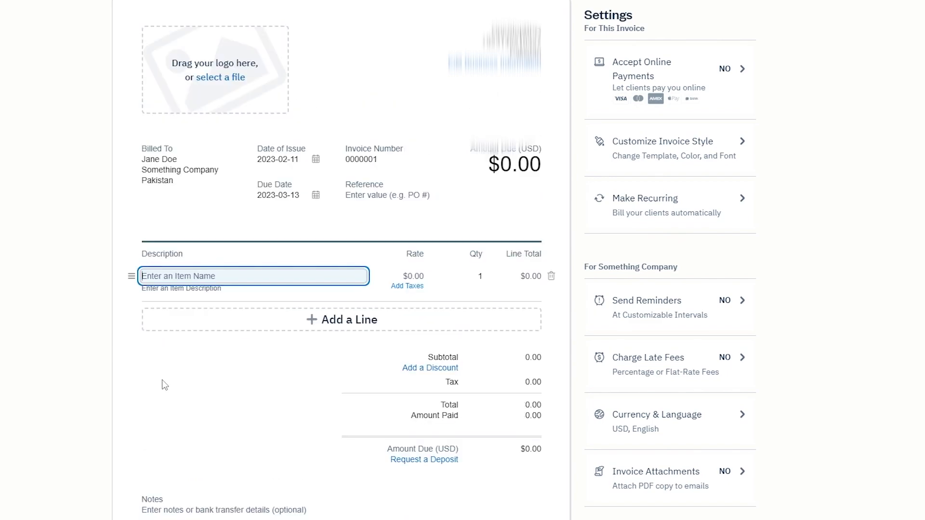
pyautogui.click(172, 277)
pyautogui.click(412, 276)
pyautogui.click(478, 275)
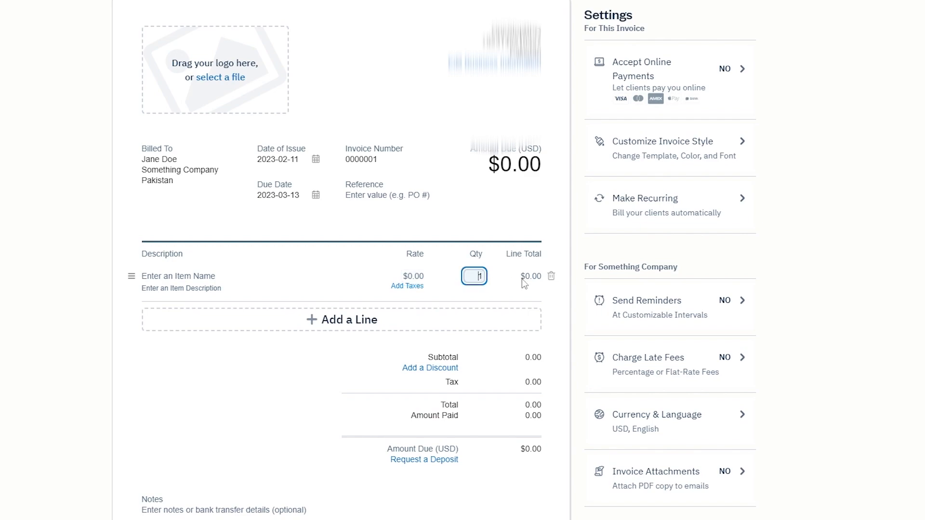
pyautogui.click(533, 278)
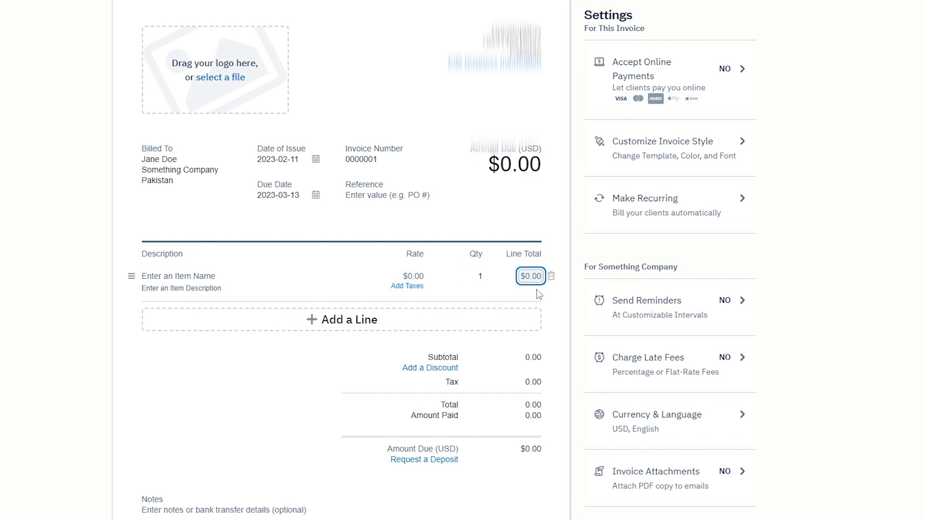
pyautogui.click(161, 276)
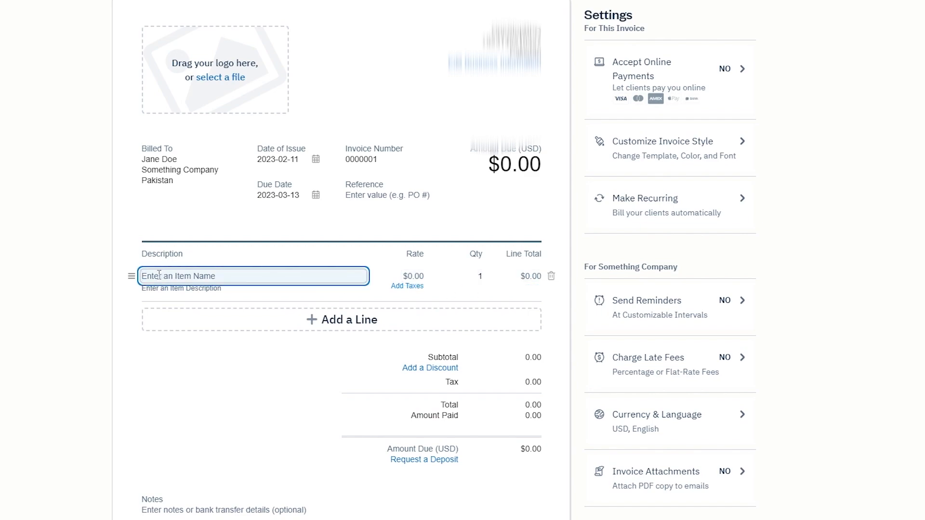
# Step: Fill the line as Cubicles at a $20.00 rate with quantity 100, totalling $2,000.00
pyautogui.write('100 Cubicles')
pyautogui.press('Tab')
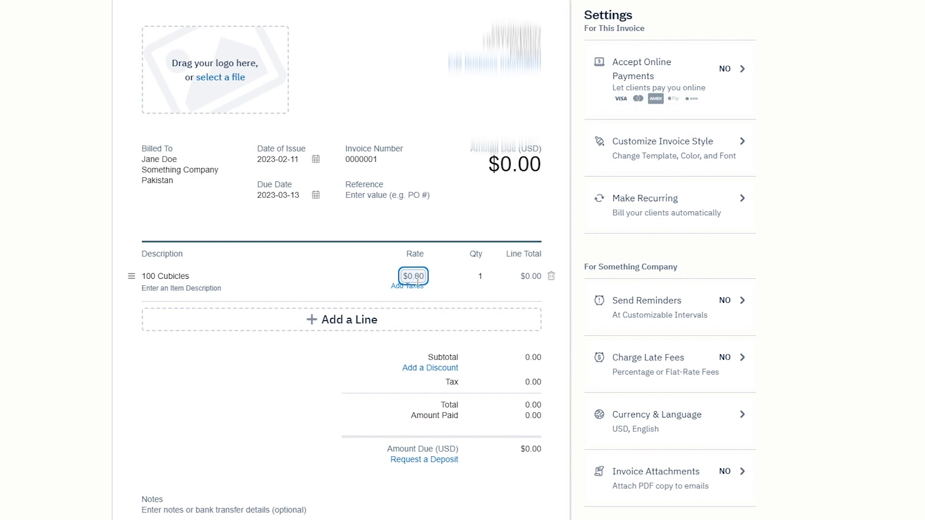
pyautogui.write('20')
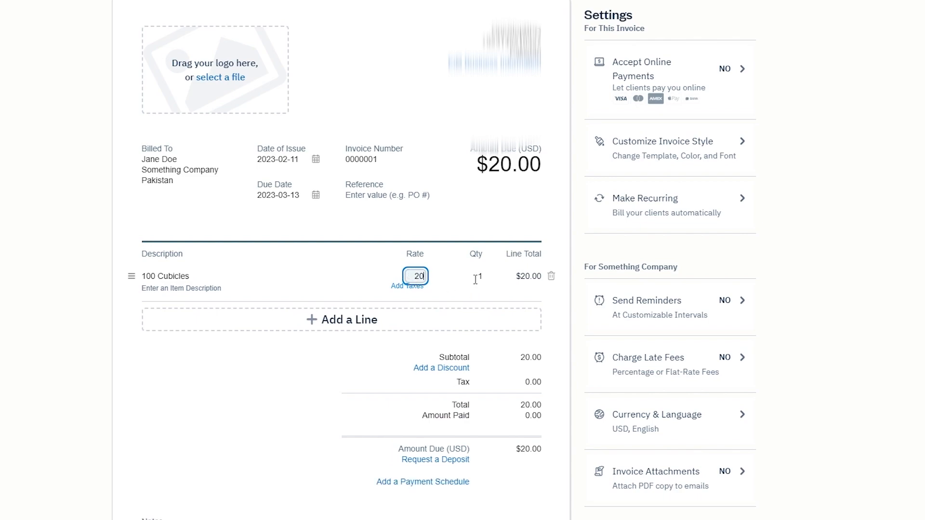
pyautogui.click(475, 278)
pyautogui.write('00')
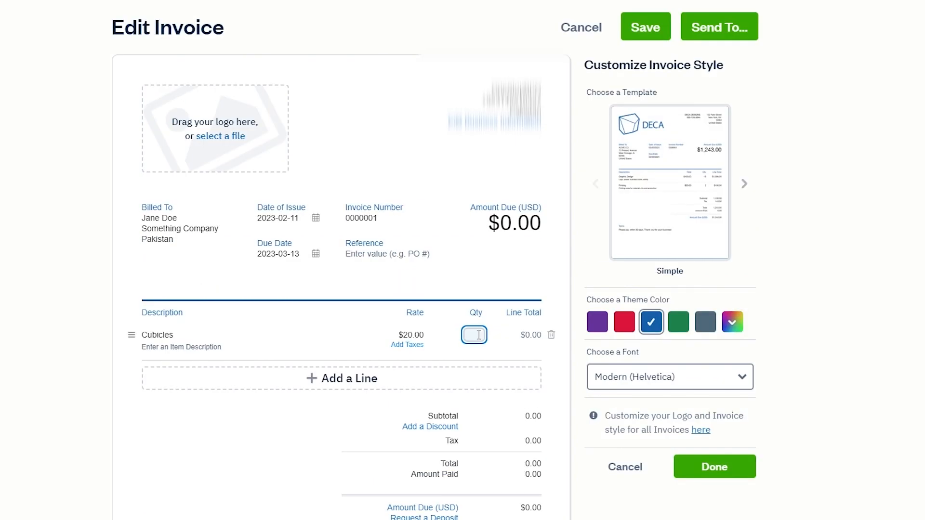
pyautogui.write('100')
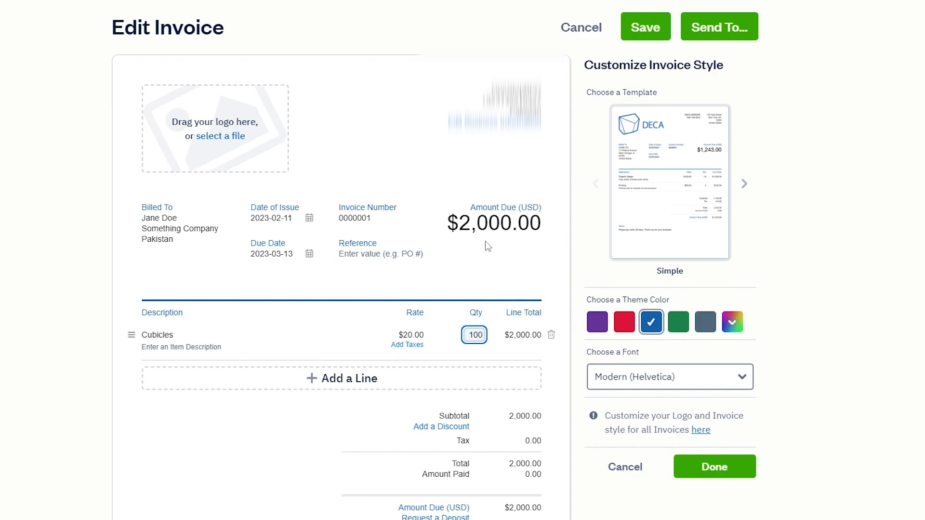
pyautogui.click(492, 274)
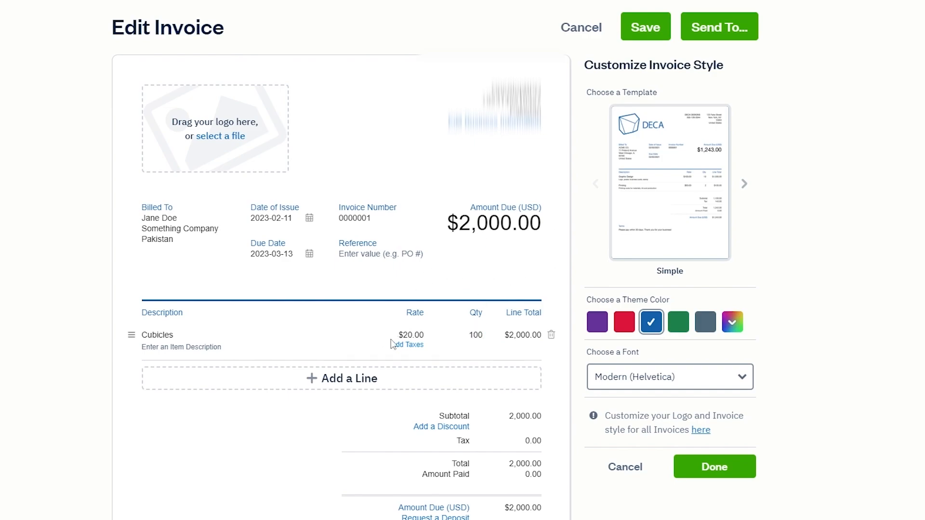
pyautogui.click(413, 345)
# Step: Set up a 20% tax named GST and tick it for the Cubicles line
pyautogui.scroll(-1, 334, 402)
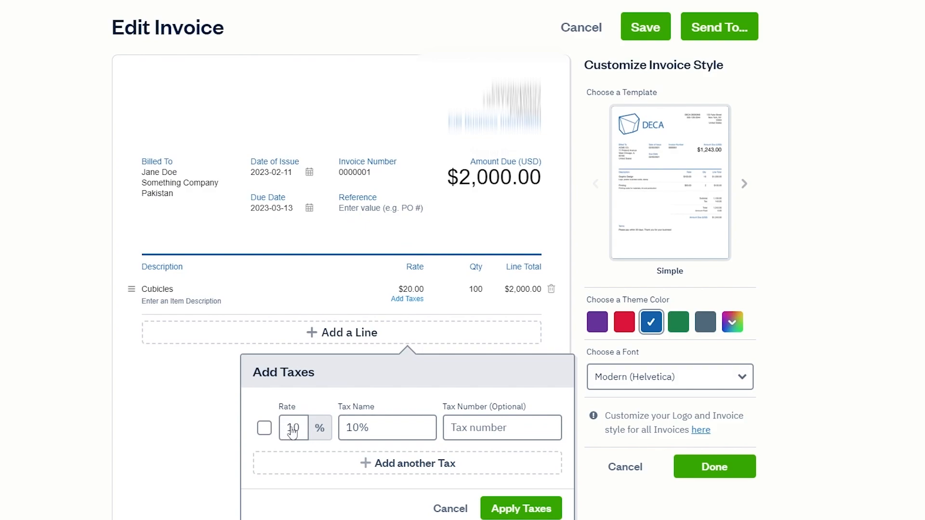
pyautogui.scroll(-1, 291, 427)
pyautogui.moveTo(295, 383); pyautogui.dragTo(302, 383)
pyautogui.press('BackSpace')
pyautogui.press('BackSpace')
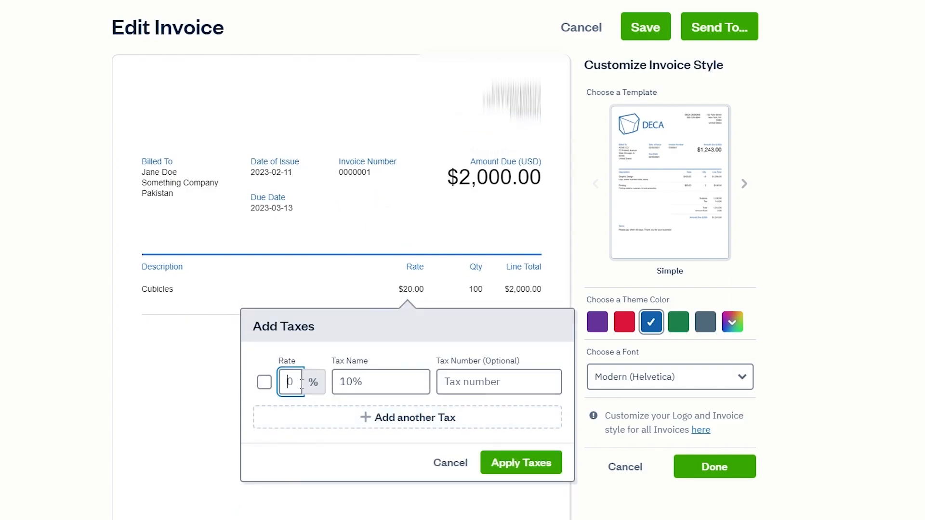
pyautogui.write('20')
pyautogui.click(382, 384)
pyautogui.hotkey('ctrl', 'a')
pyautogui.press('BackSpace')
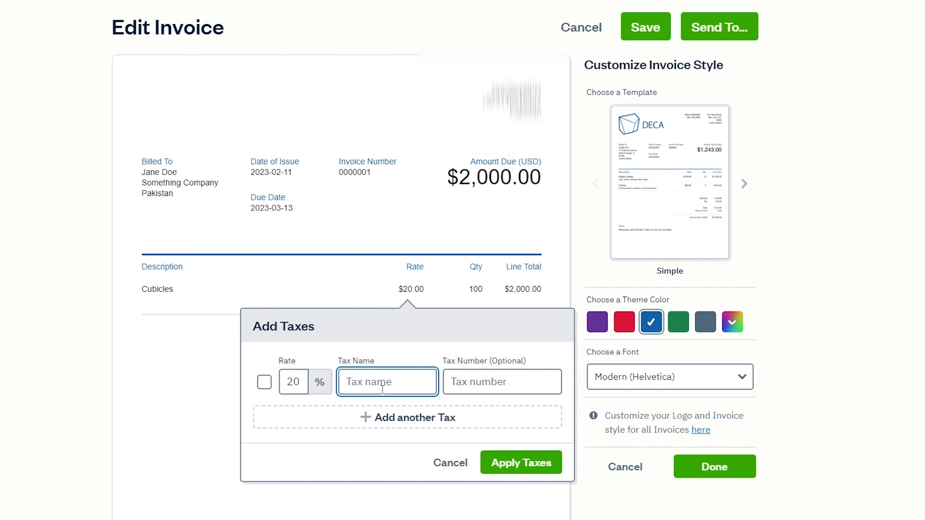
pyautogui.write('GST')
pyautogui.click(265, 382)
# Step: Apply the GST tax and add a second line using the saved Chairs item
pyautogui.click(524, 463)
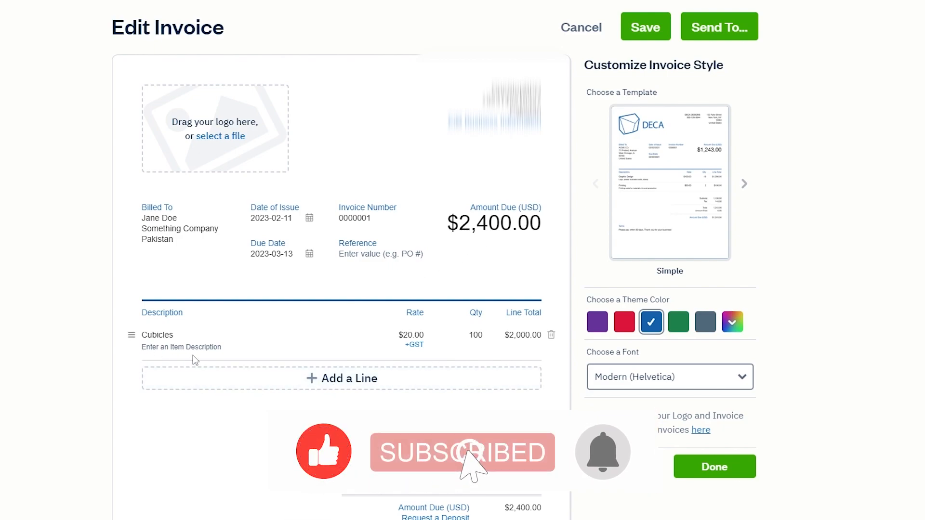
pyautogui.click(181, 374)
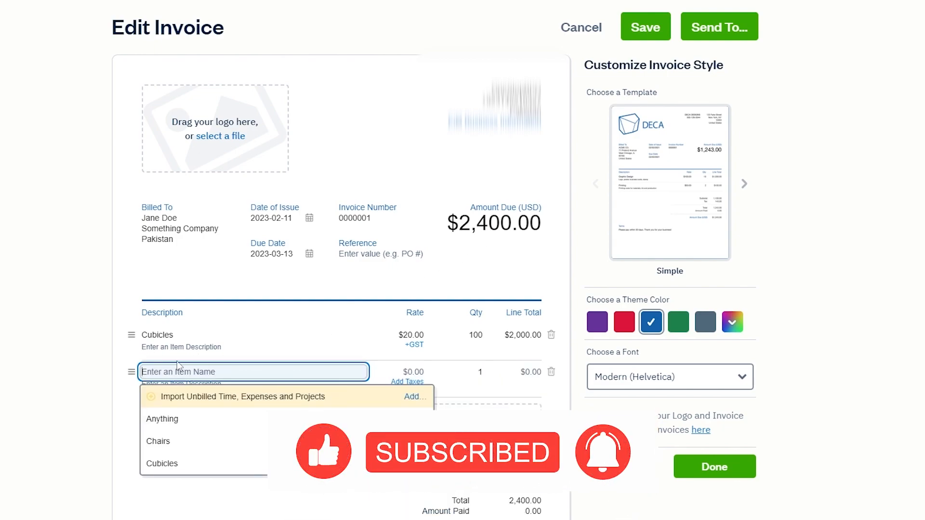
pyautogui.click(158, 442)
# Step: Set the Chairs line's rate to $10.00 and quantity to 100
pyautogui.click(419, 370)
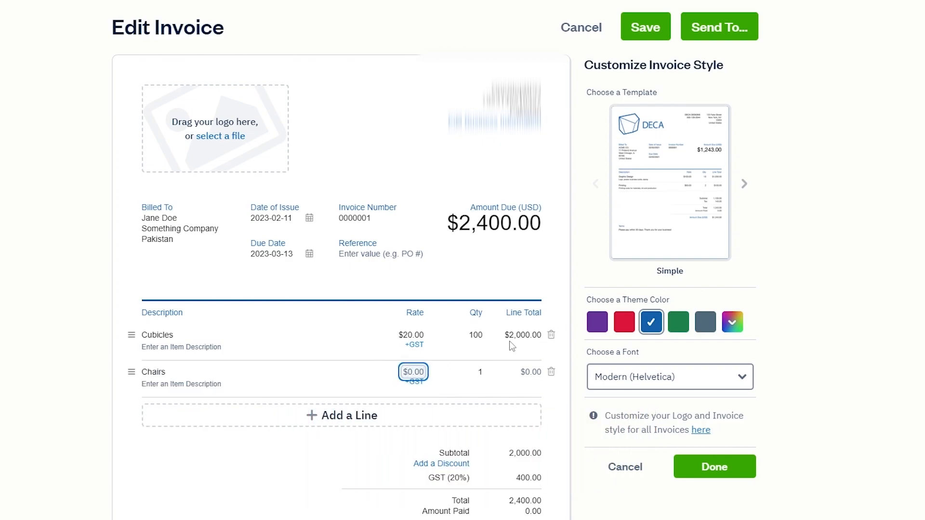
pyautogui.write('10')
pyautogui.click(414, 449)
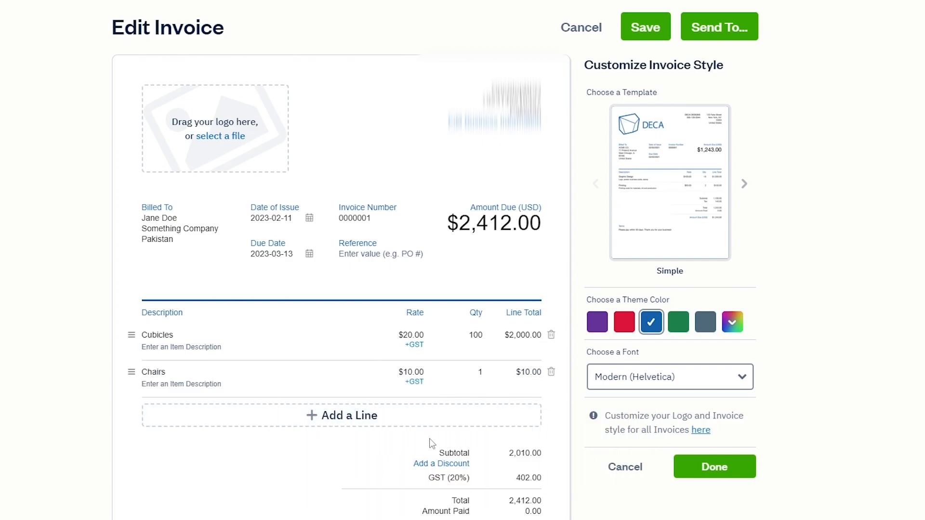
pyautogui.click(479, 375)
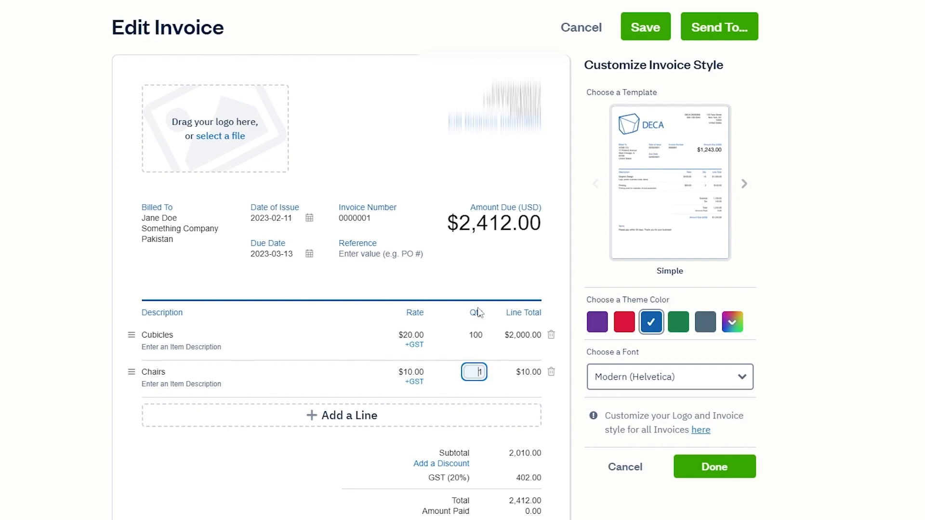
pyautogui.write('00')
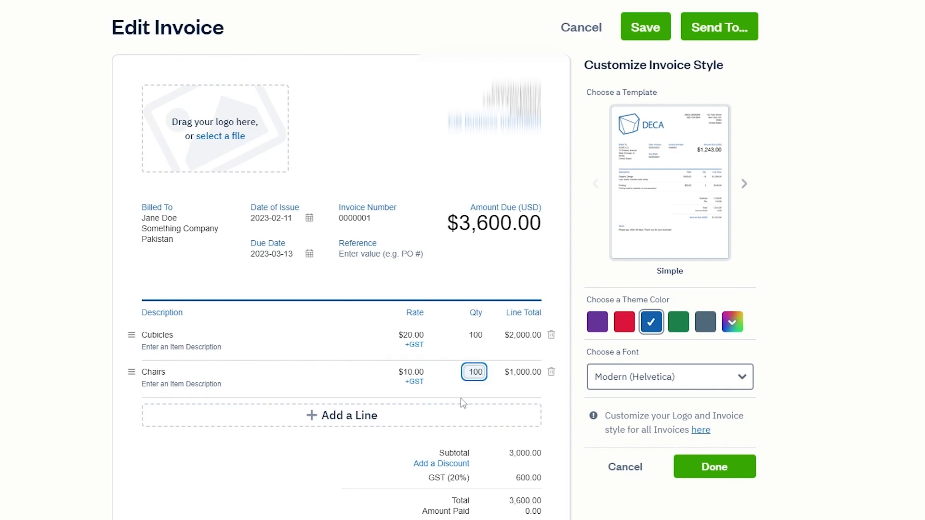
pyautogui.click(417, 386)
# Step: Tick GST for the Chairs line and close the tax settings, giving $3,600.00 due
pyautogui.scroll(-2, 313, 380)
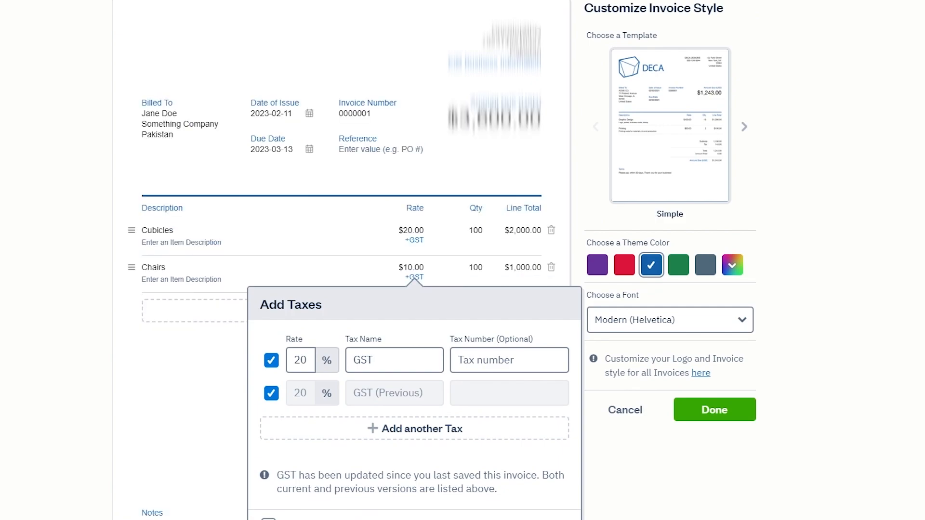
pyautogui.click(268, 519)
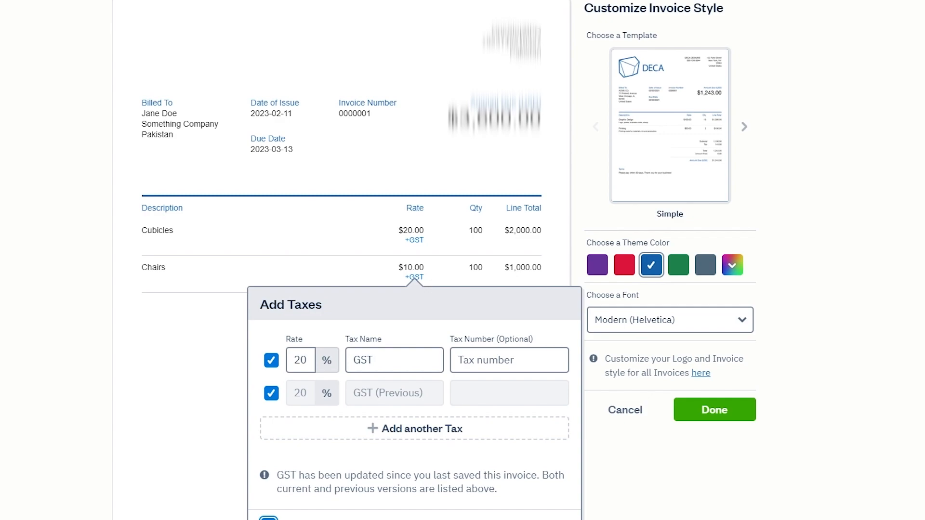
pyautogui.click(496, 519)
pyautogui.scroll(1, 440, 484)
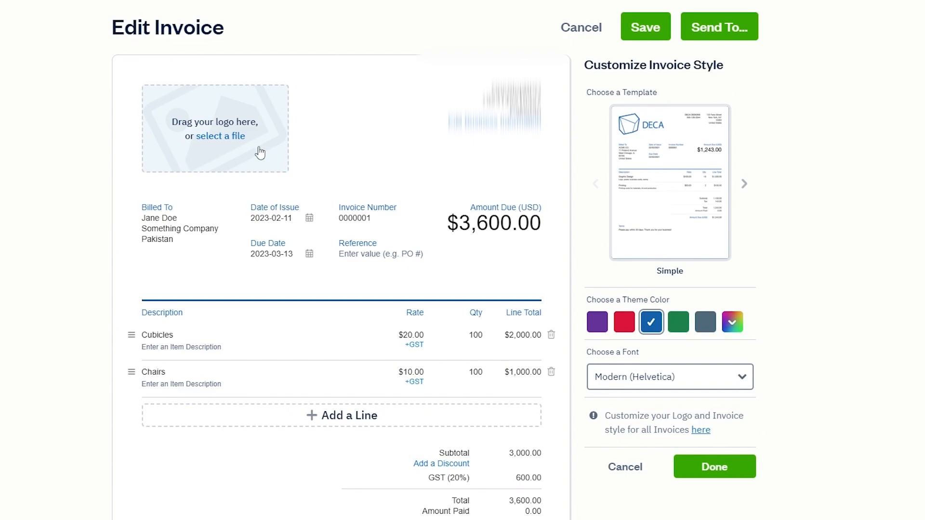
# Step: Open the invoice's Send To email dialog and cancel it without sending
pyautogui.click(722, 29)
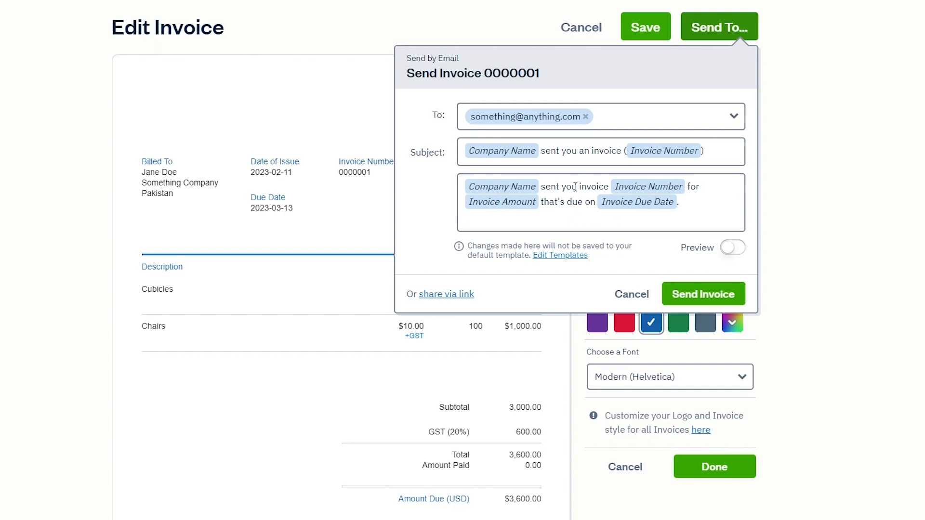
pyautogui.click(636, 296)
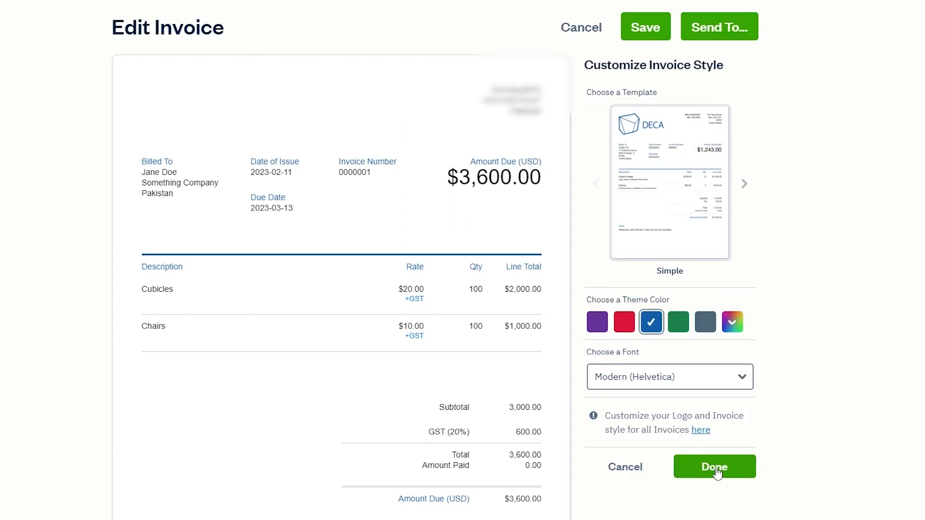
# Step: Try Classic (Garamond), keep the Modern (Helvetica) invoice font, and save the invoice as a draft
pyautogui.click(713, 470)
pyautogui.click(676, 379)
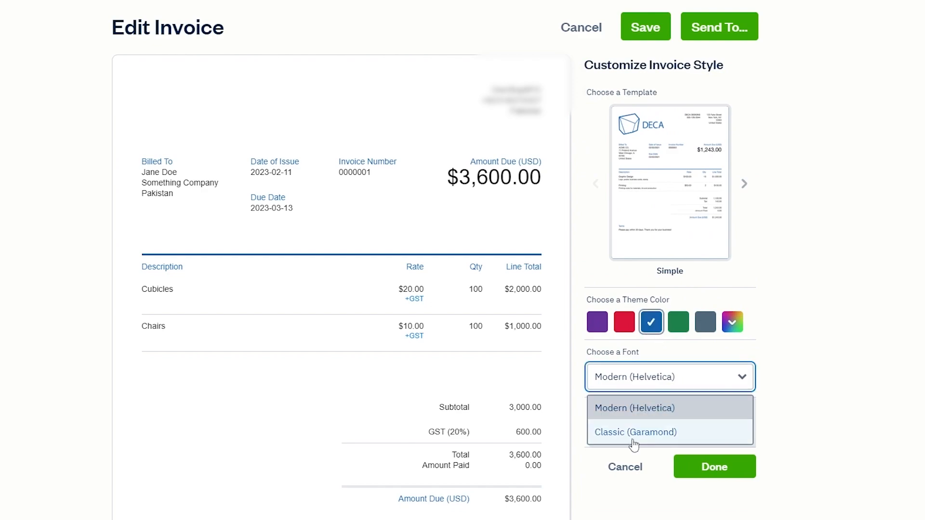
pyautogui.click(634, 431)
pyautogui.click(699, 389)
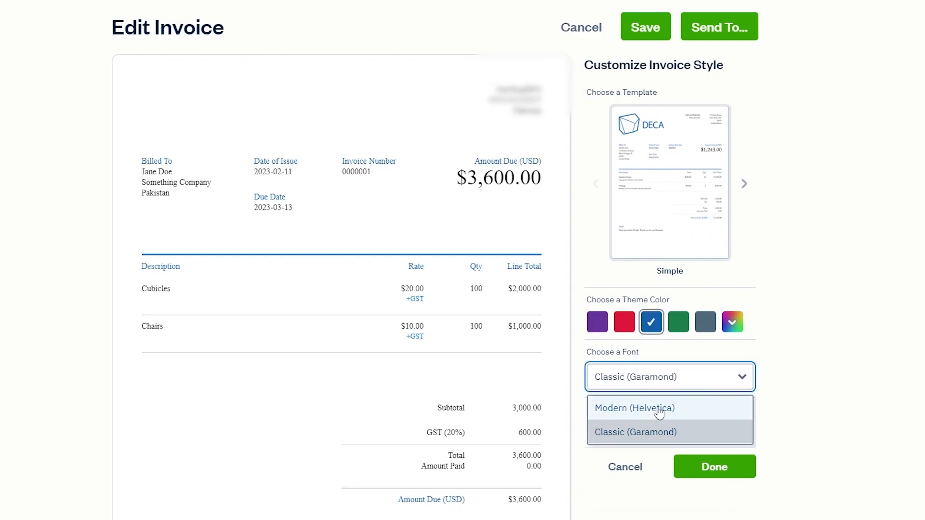
pyautogui.click(656, 410)
pyautogui.click(714, 467)
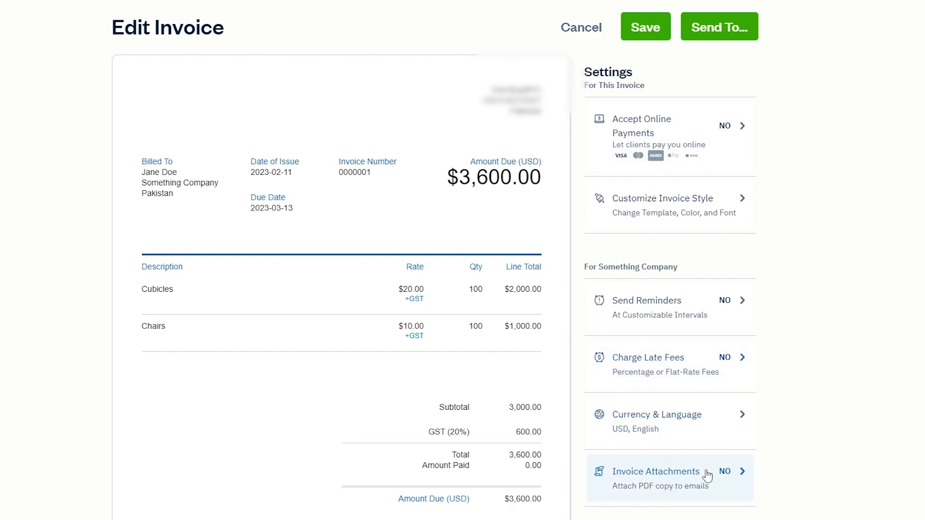
pyautogui.click(639, 30)
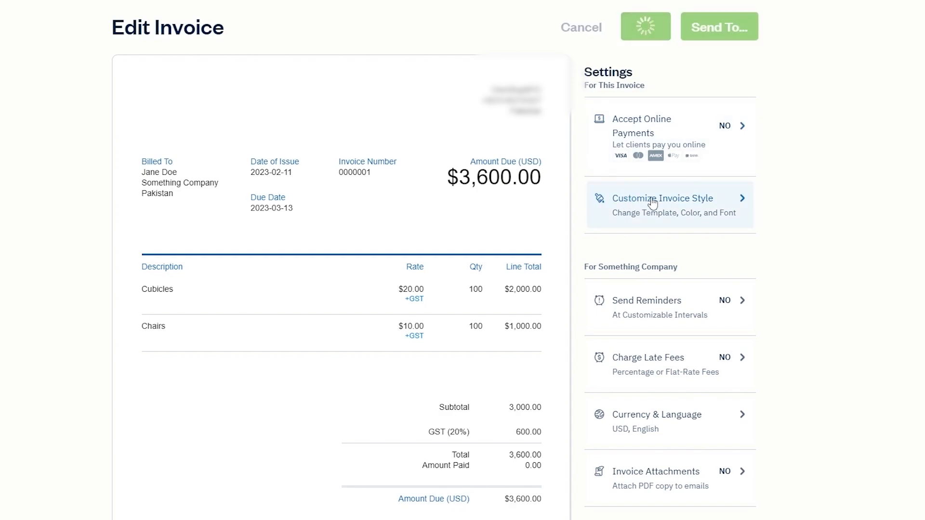
pyautogui.moveTo(5, 260)
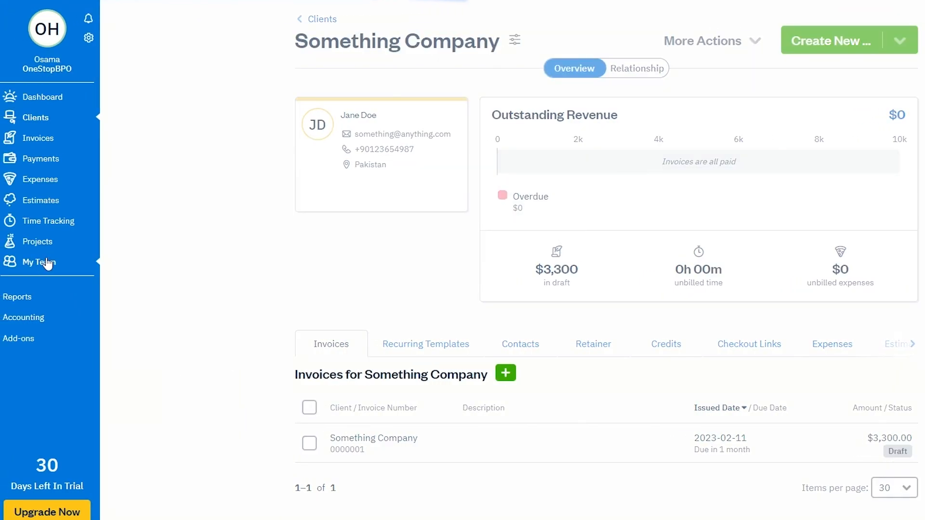
# Step: Visit My Team, toggle the select-all checkbox, and check the invite roles list
pyautogui.click(43, 263)
pyautogui.scroll(-1, 236, 330)
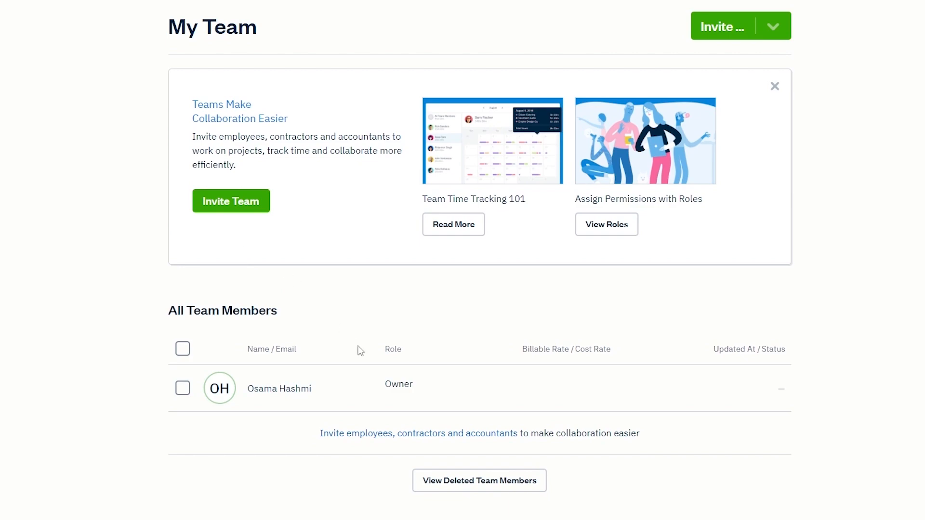
pyautogui.click(183, 348)
pyautogui.click(183, 348)
pyautogui.click(773, 28)
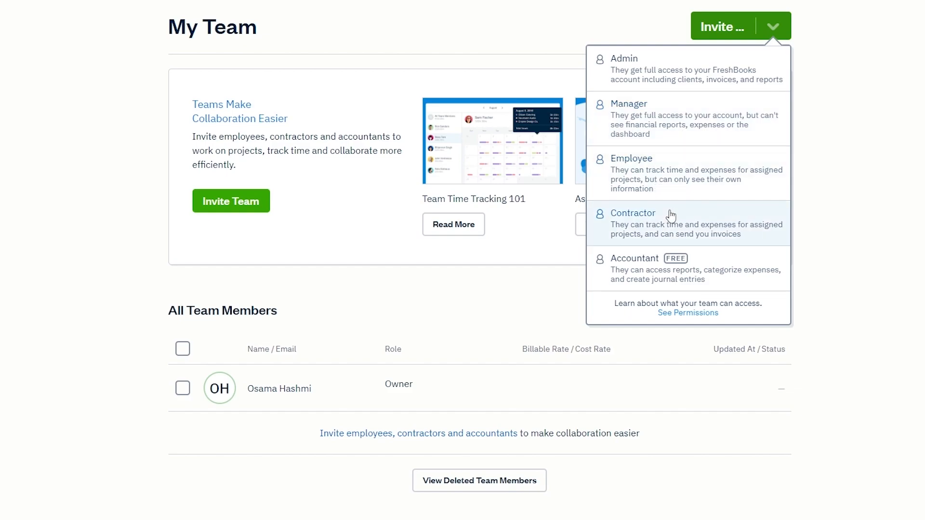
pyautogui.click(894, 268)
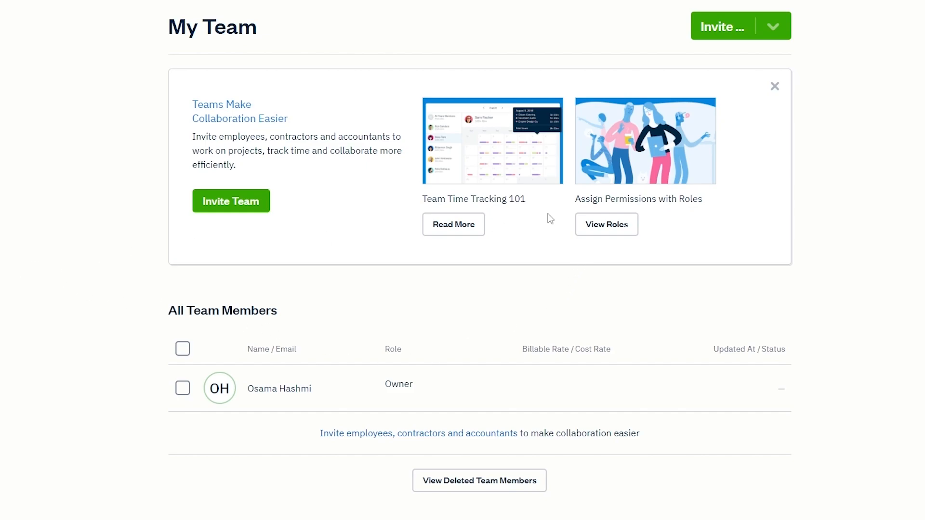
# Step: Read the Manager, Employee, Contractor and Accountant role explanations, then close them
pyautogui.click(619, 224)
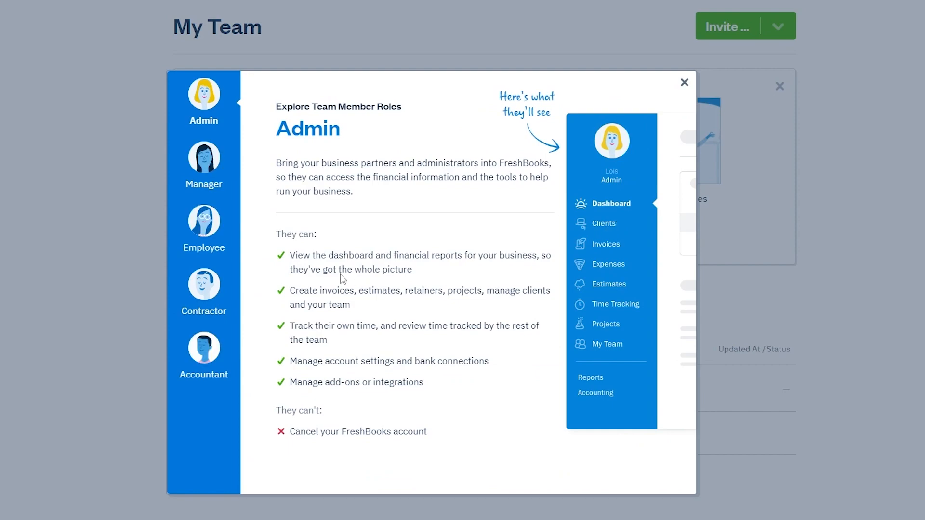
pyautogui.click(210, 160)
pyautogui.click(206, 228)
pyautogui.click(205, 296)
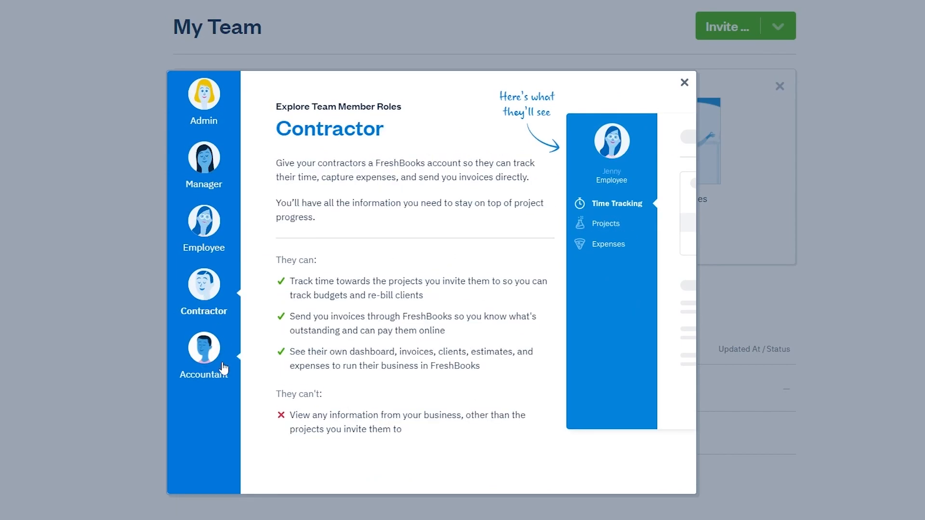
pyautogui.click(223, 369)
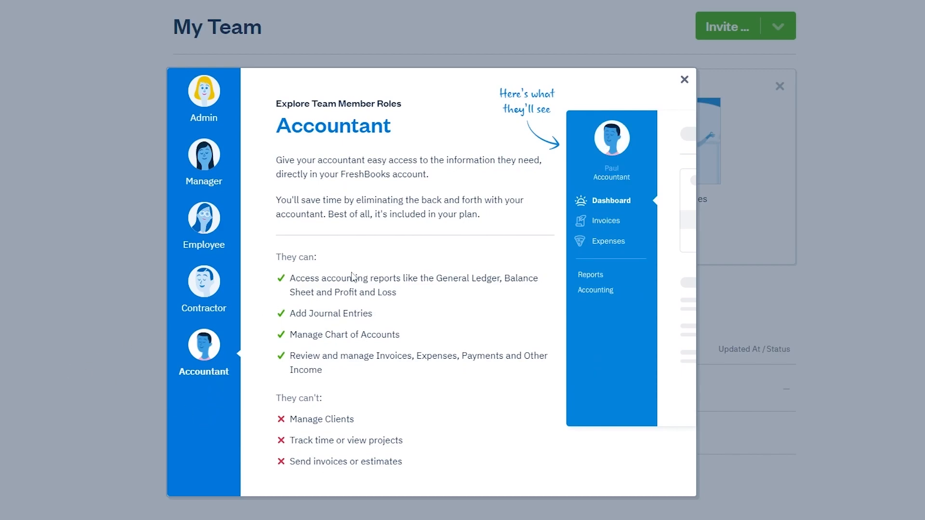
pyautogui.click(684, 81)
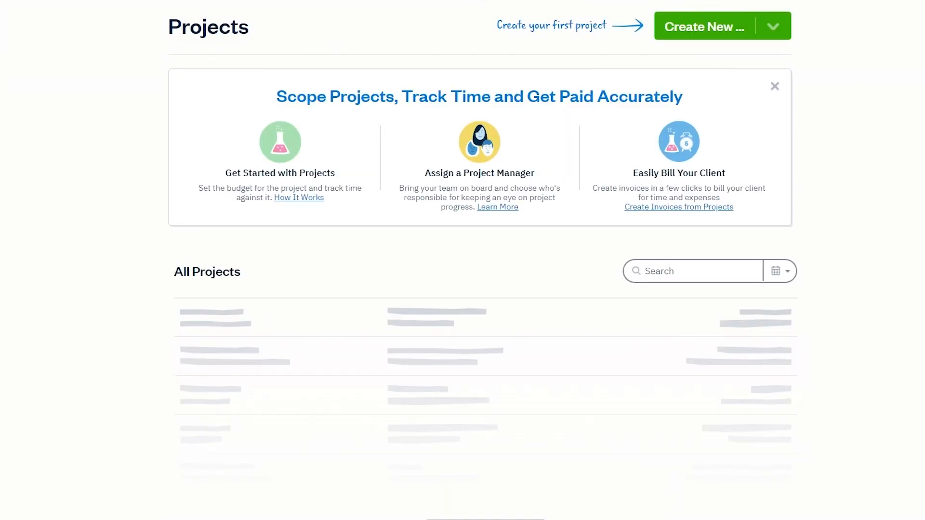
# Step: Start a new Flat Rate Project and bring up its Invite Project Members panel
pyautogui.scroll(-1, 378, 285)
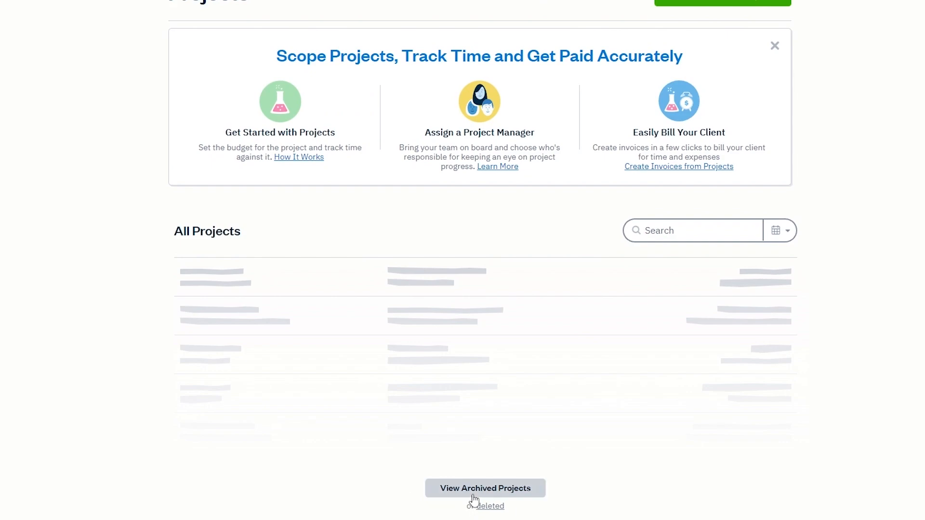
pyautogui.scroll(1, 472, 501)
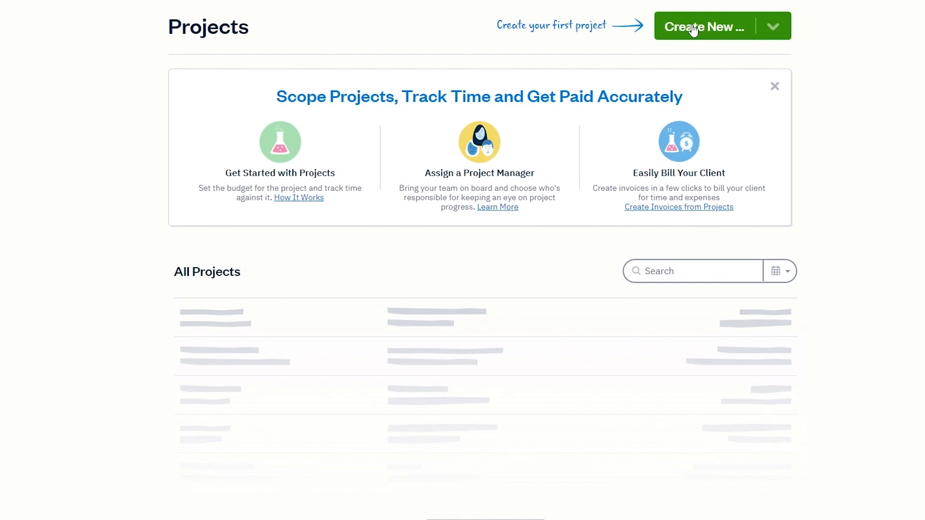
pyautogui.click(714, 32)
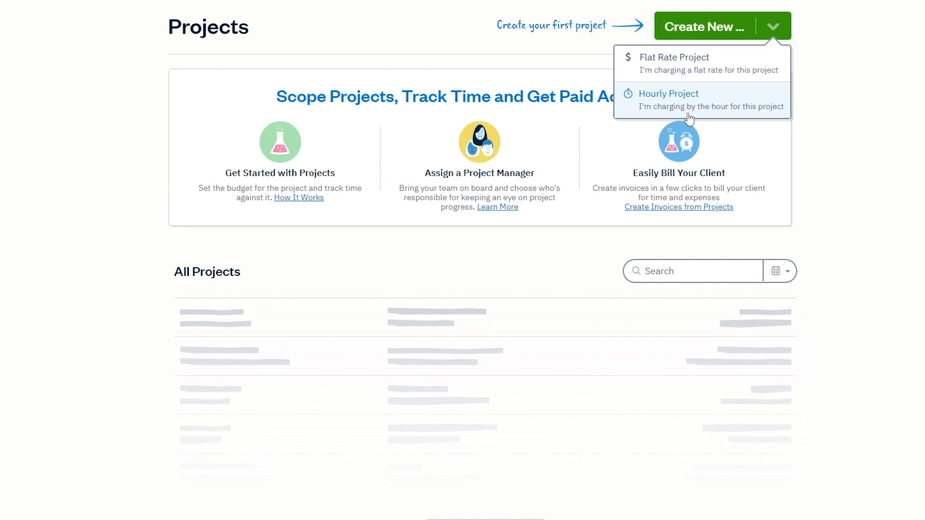
pyautogui.click(691, 68)
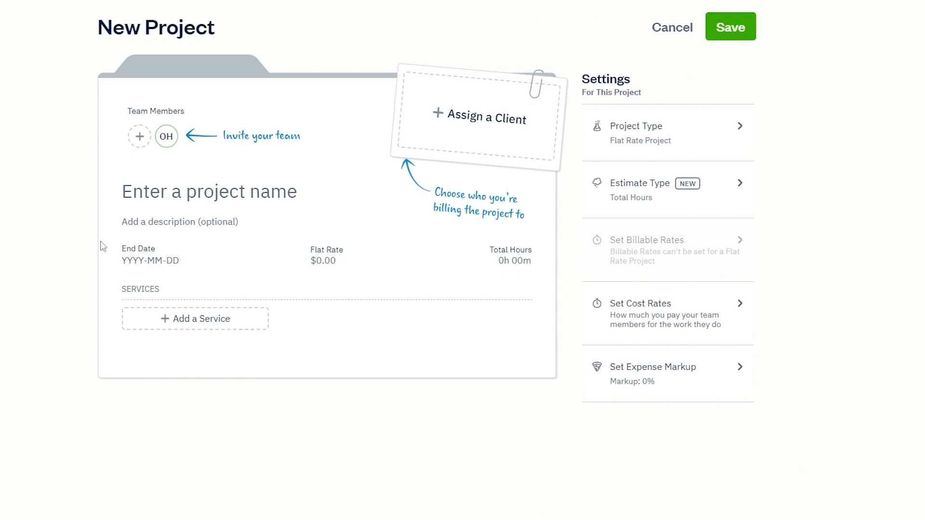
pyautogui.click(138, 138)
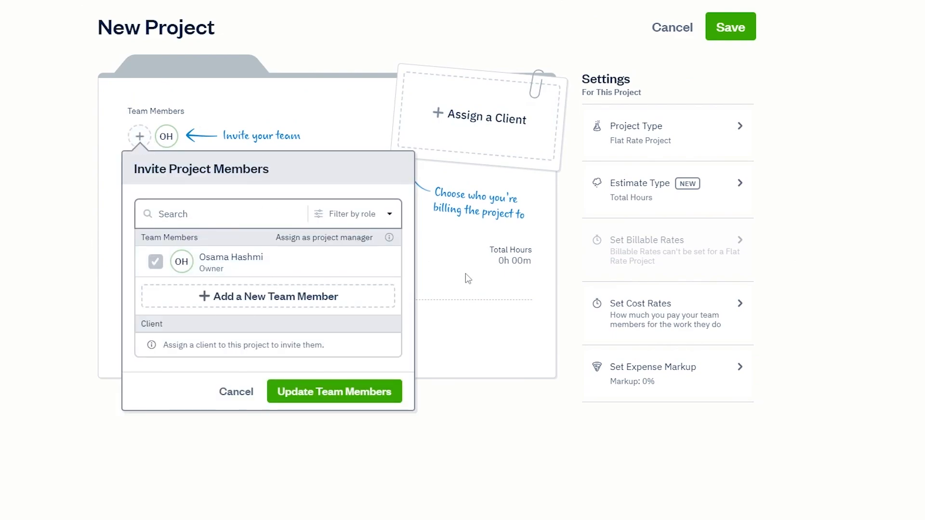
# Step: Add a new team member's first name, last name and e-mail with the Employee role, then continue
pyautogui.click(323, 304)
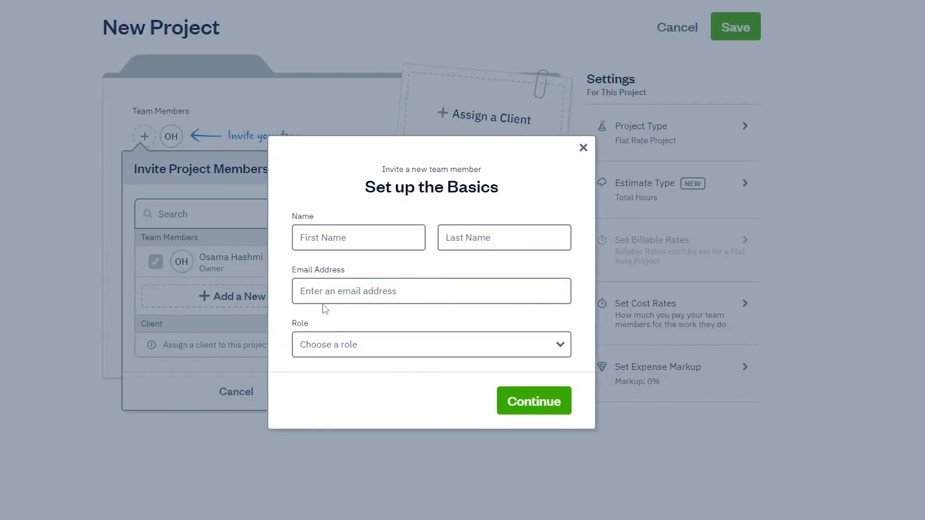
pyautogui.click(338, 244)
pyautogui.press('Tab')
pyautogui.press('Tab')
pyautogui.click(420, 344)
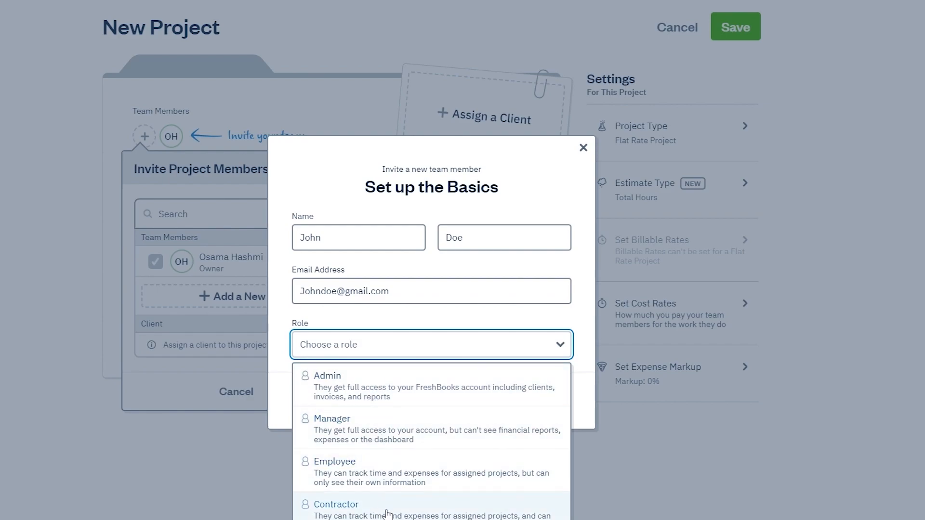
pyautogui.click(399, 467)
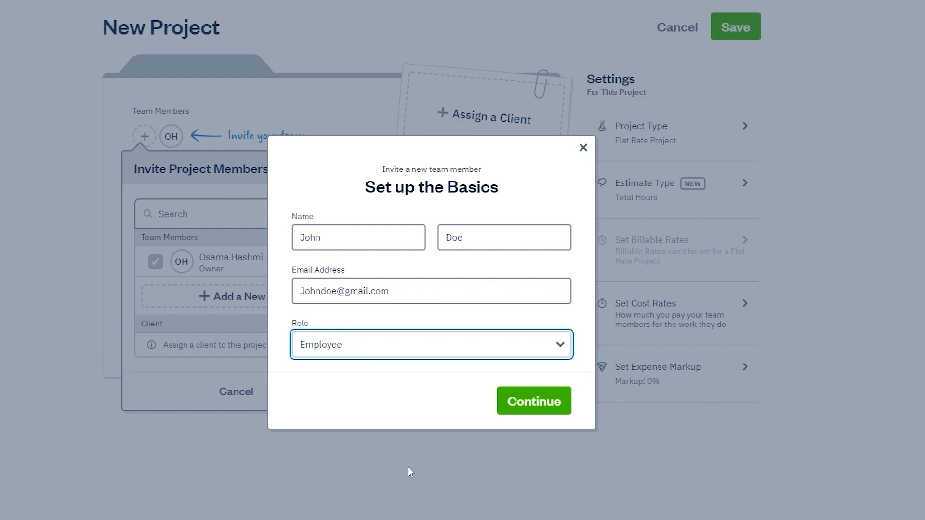
pyautogui.click(530, 401)
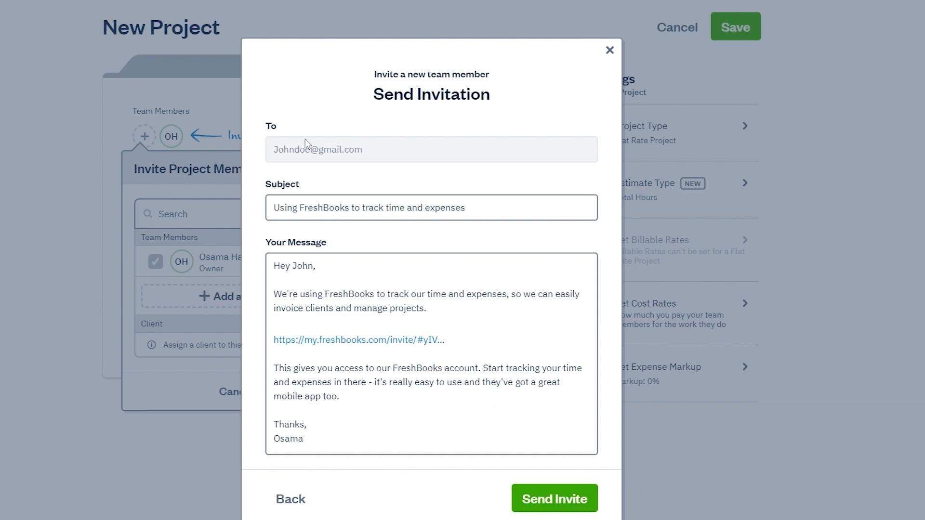
# Step: Close the invitation unsent and assign Something Company as the project's client
pyautogui.click(289, 501)
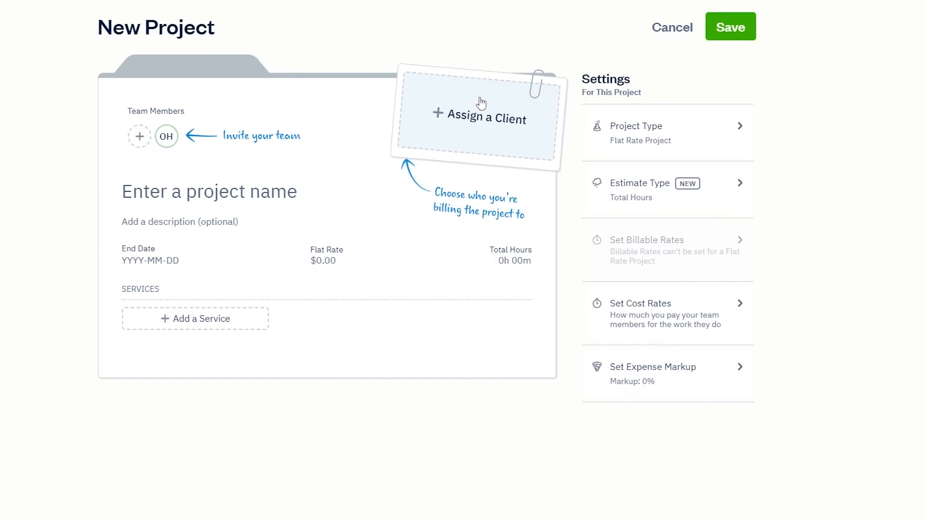
pyautogui.click(502, 123)
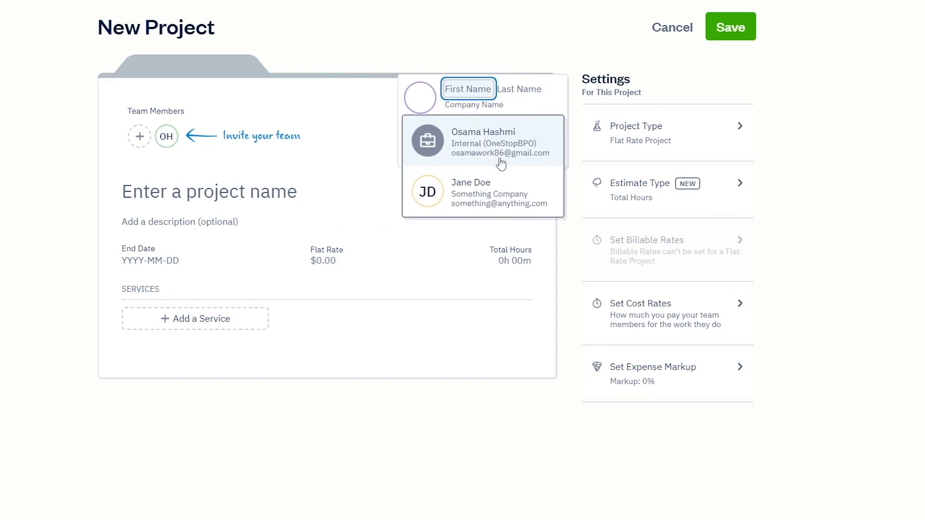
pyautogui.click(486, 194)
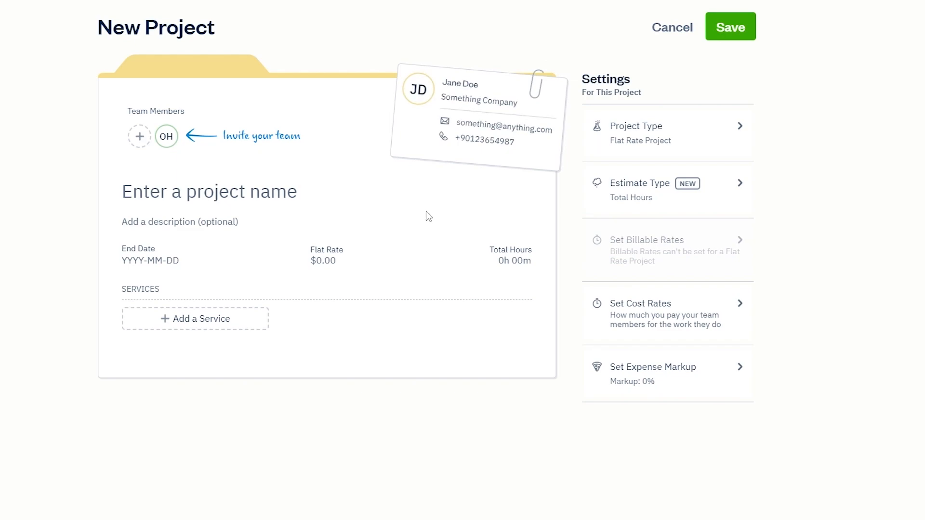
# Step: Give the project a $30.00 flat rate, 25 total hours and a 2023-02-28 end date
pyautogui.click(249, 321)
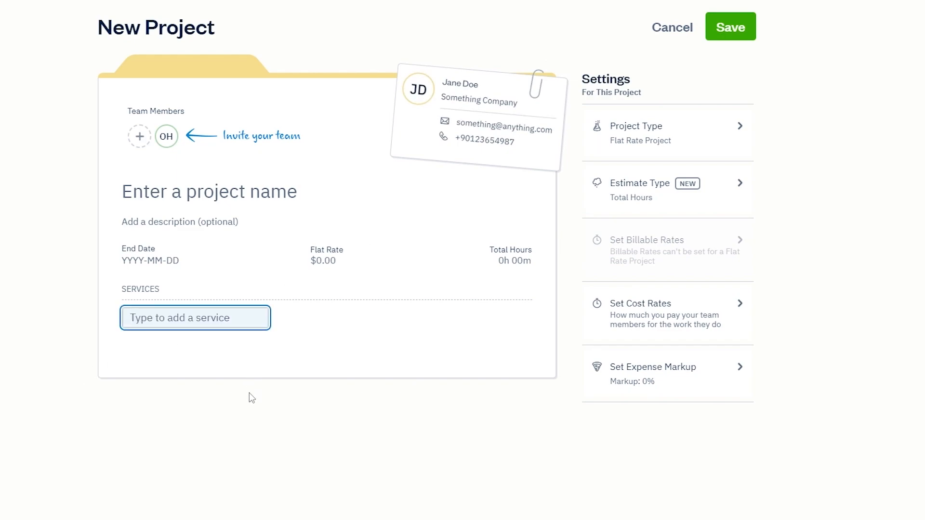
pyautogui.click(329, 257)
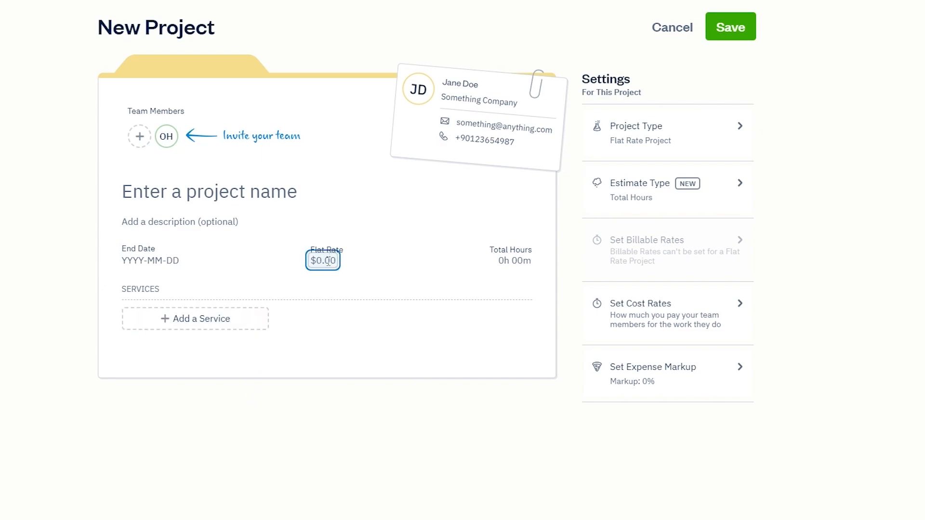
pyautogui.write('3')
pyautogui.click(511, 261)
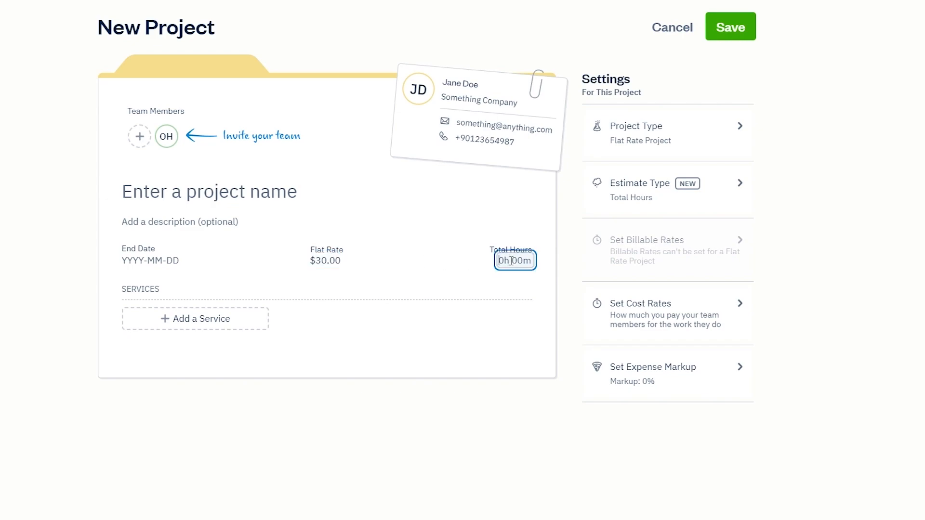
pyautogui.write('25h 00m')
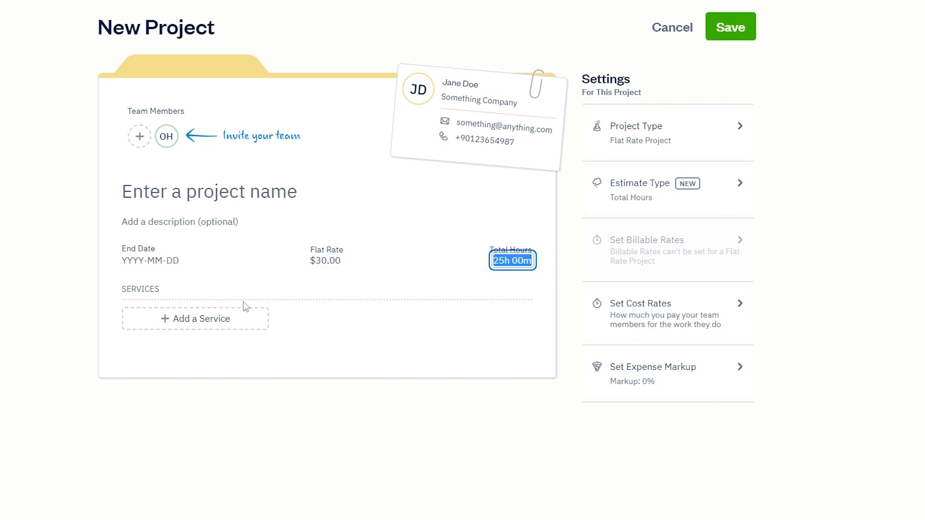
pyautogui.click(159, 260)
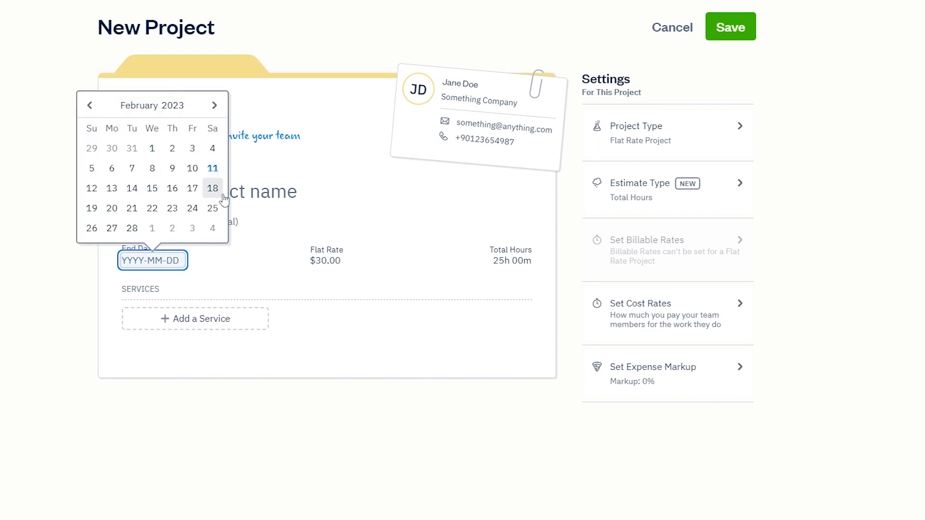
pyautogui.click(132, 228)
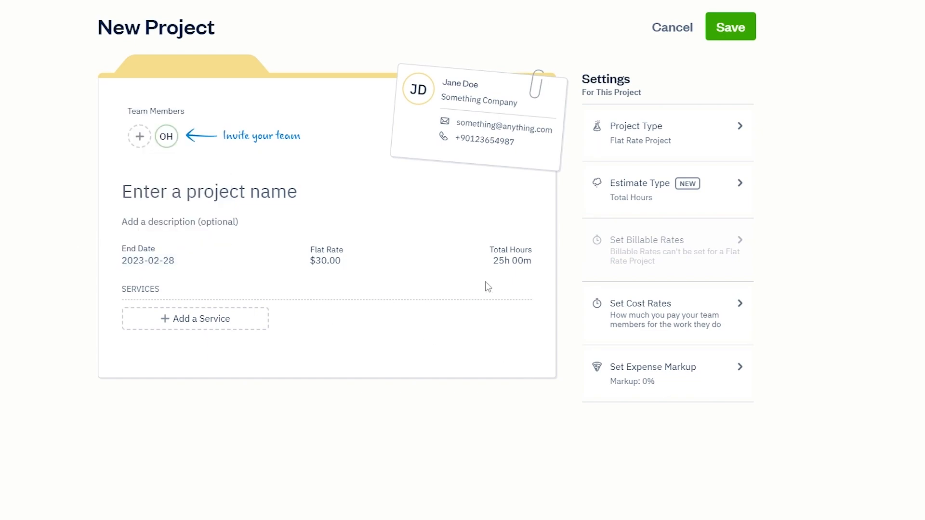
pyautogui.click(150, 222)
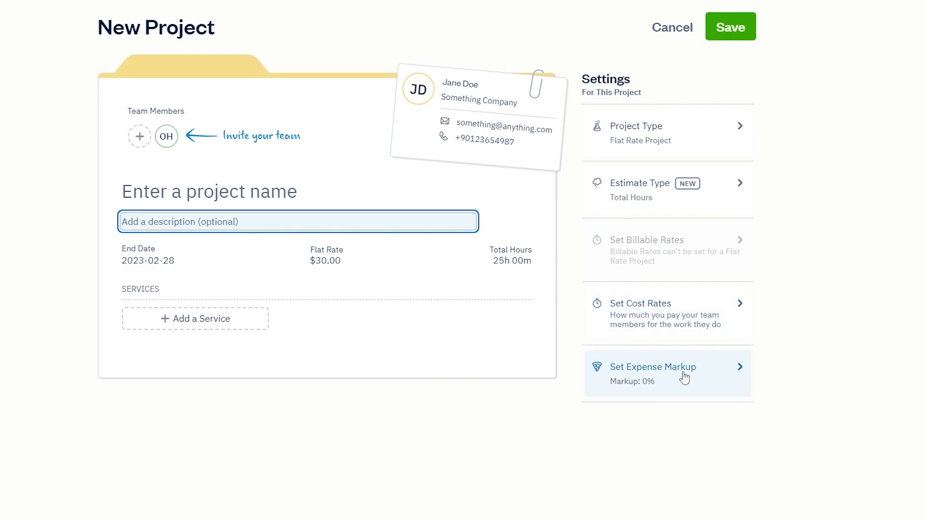
# Step: Apply a 20% expense markup and attempt to save the new project
pyautogui.click(729, 388)
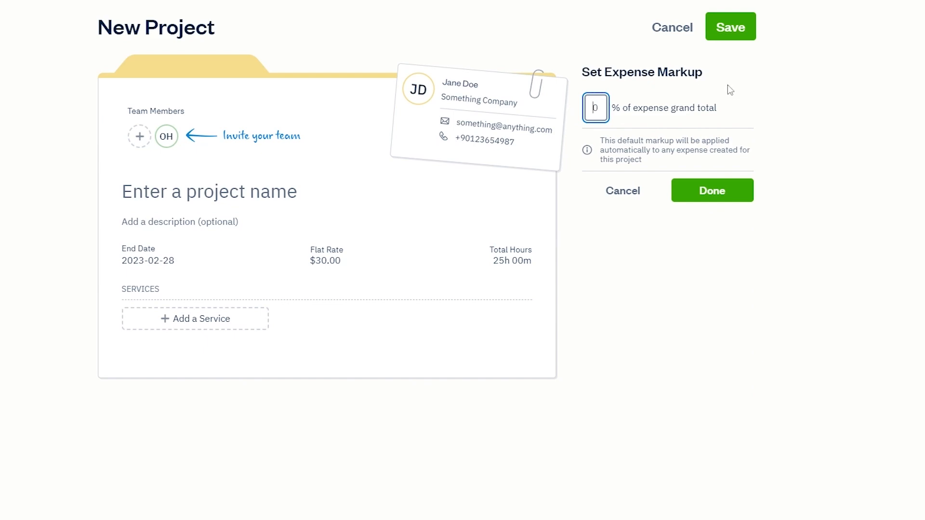
pyautogui.write('20')
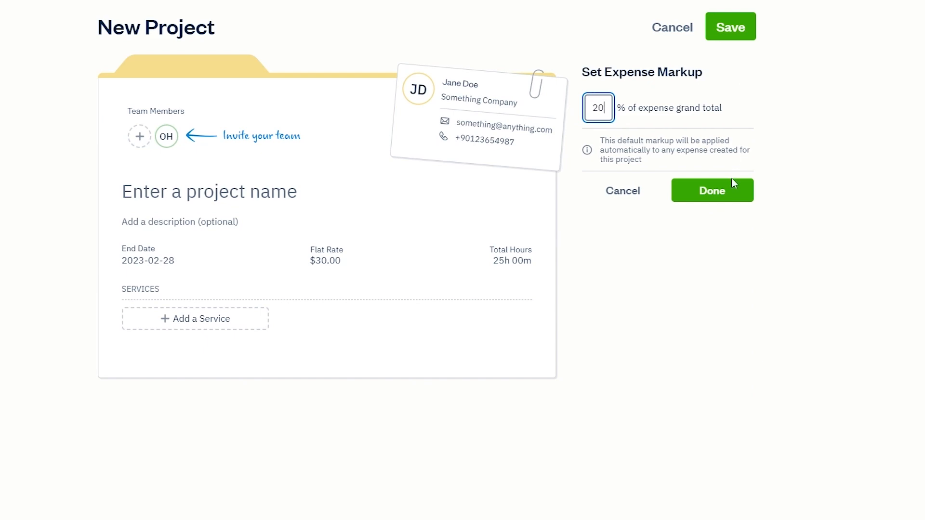
pyautogui.click(721, 199)
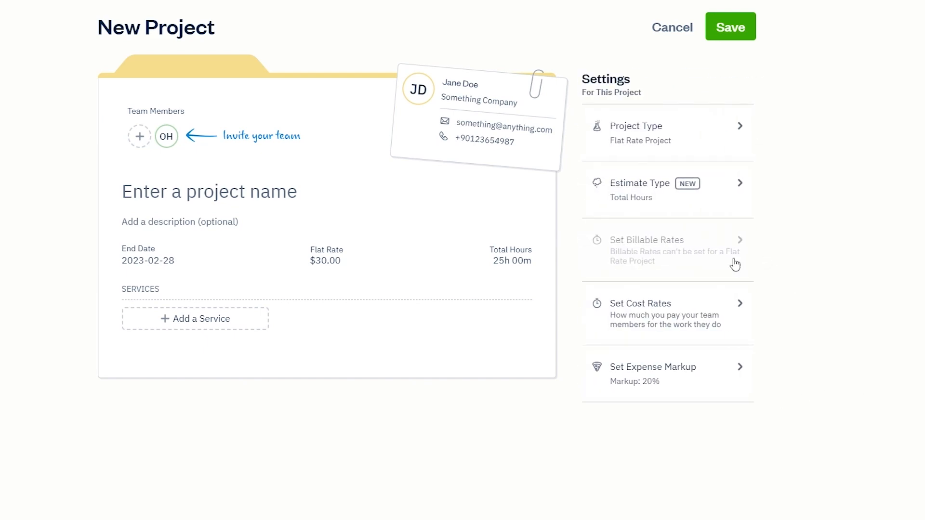
pyautogui.click(717, 28)
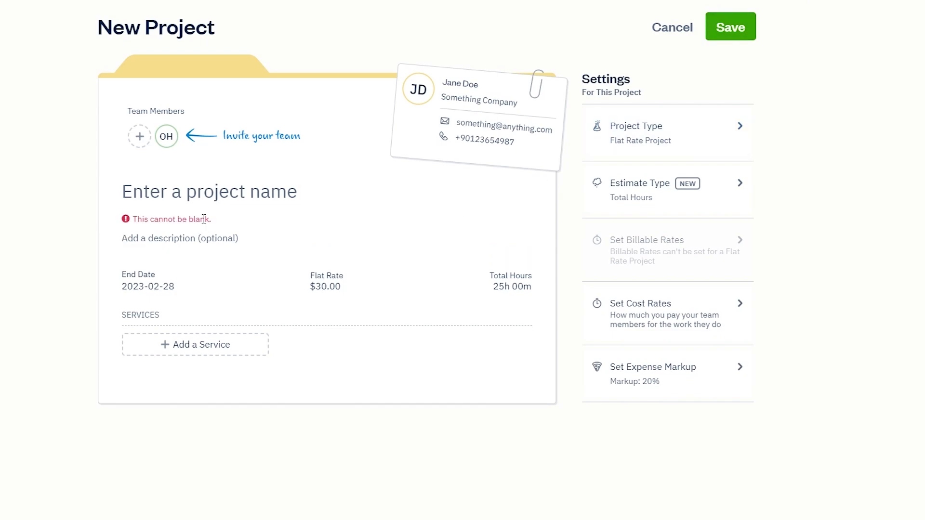
pyautogui.click(726, 29)
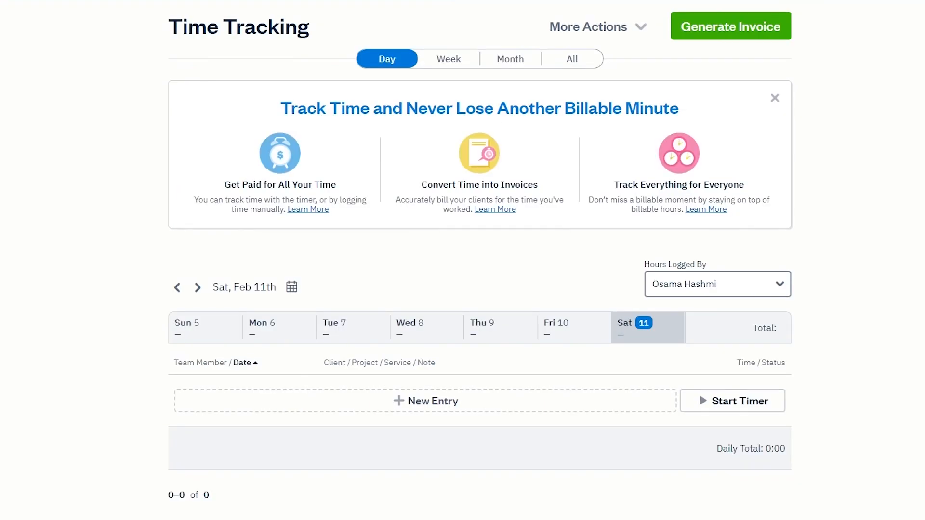
# Step: Start a new time entry for Something Company's Anything project
pyautogui.scroll(-2, 429, 308)
pyautogui.scroll(2, 761, 314)
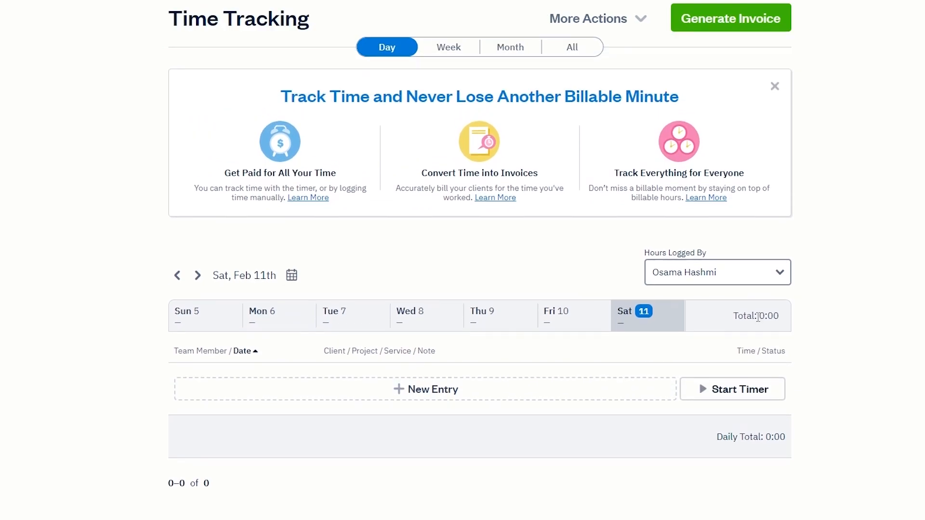
pyautogui.scroll(-3, 706, 245)
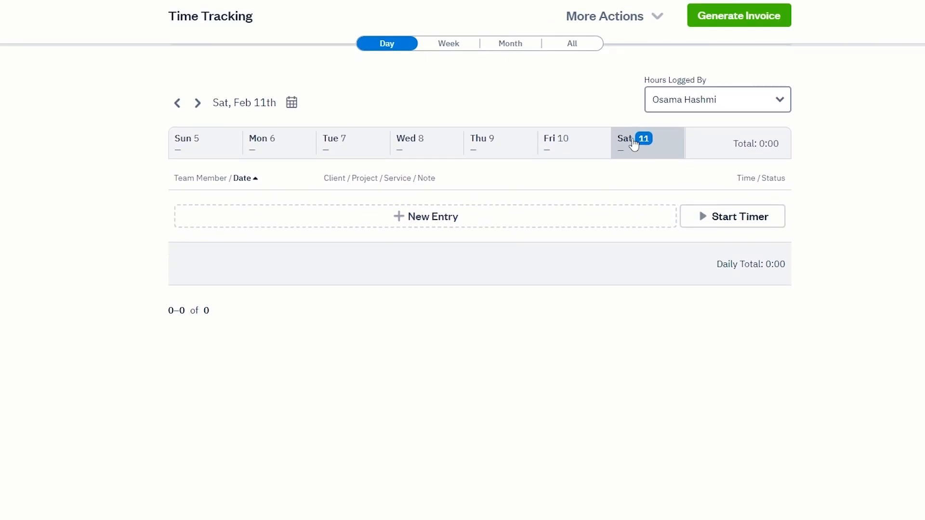
pyautogui.click(385, 218)
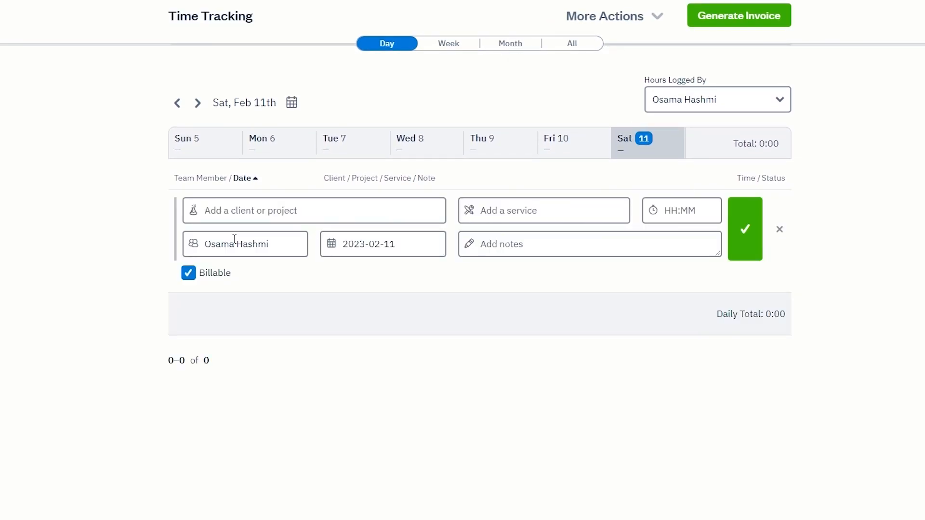
pyautogui.click(216, 213)
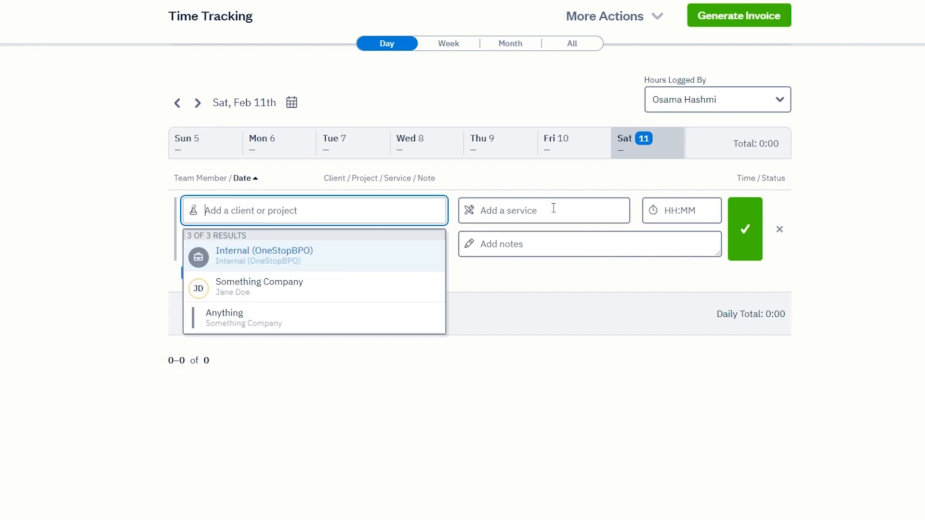
pyautogui.scroll(-2, 262, 292)
pyautogui.scroll(2, 260, 291)
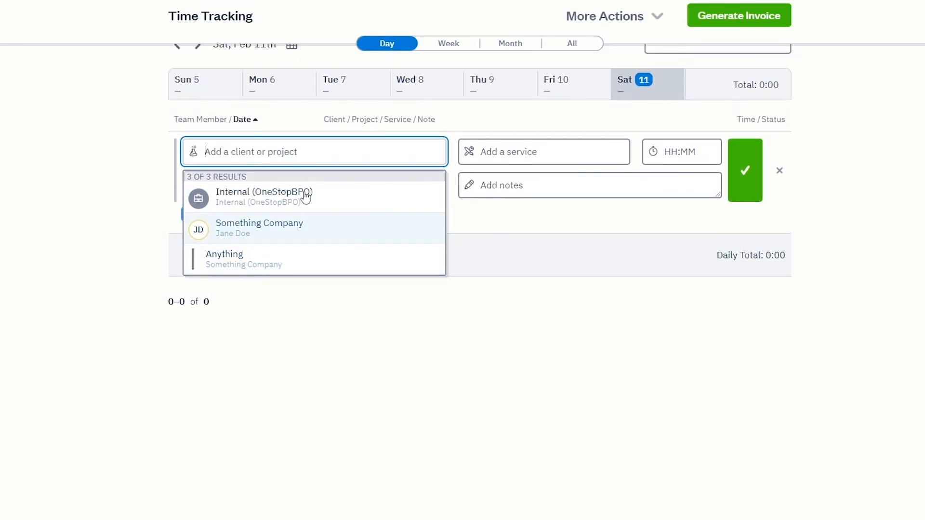
pyautogui.click(284, 222)
pyautogui.click(263, 212)
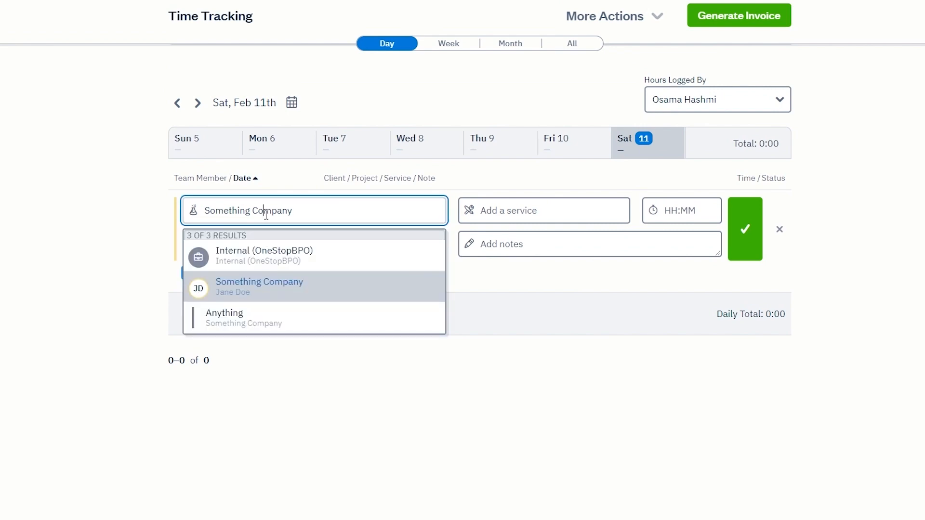
pyautogui.click(255, 322)
# Step: Enter service Anything with 2 hours and save the entry
pyautogui.click(525, 212)
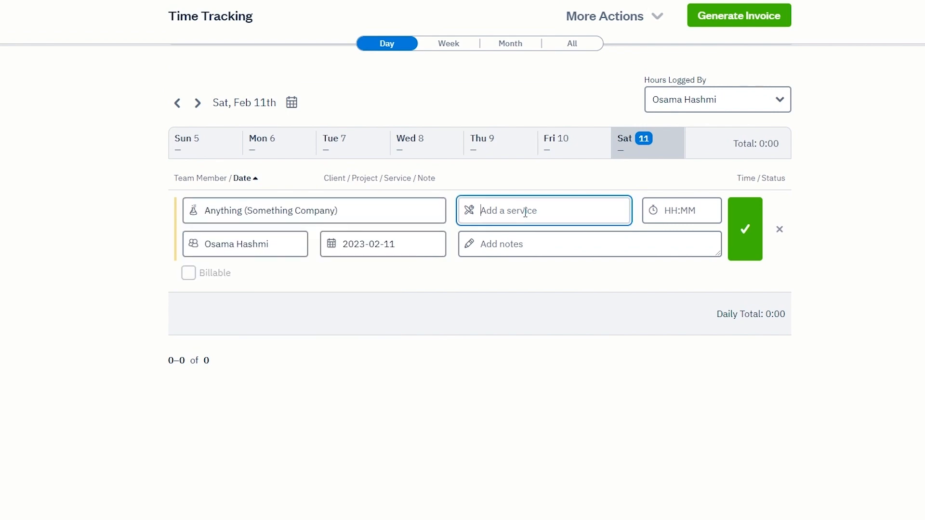
pyautogui.write('Anything')
pyautogui.click(672, 202)
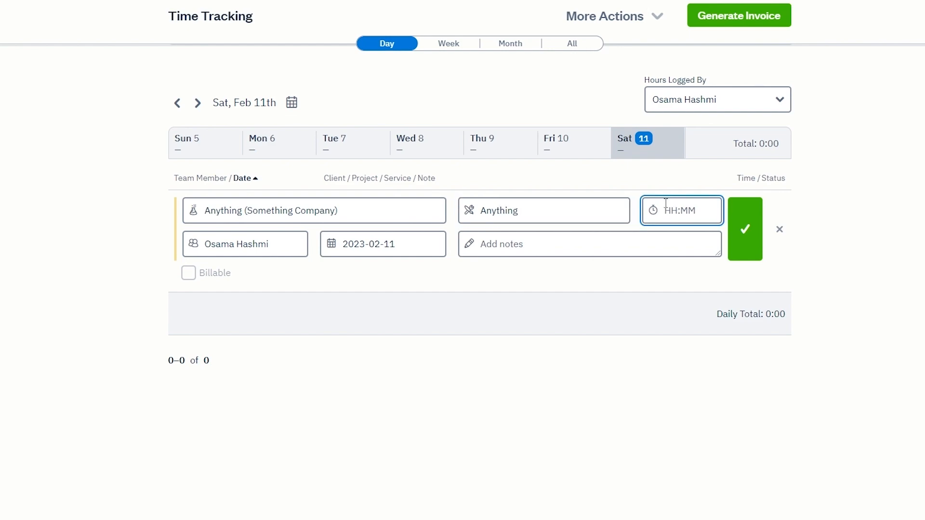
pyautogui.write('2')
pyautogui.click(289, 269)
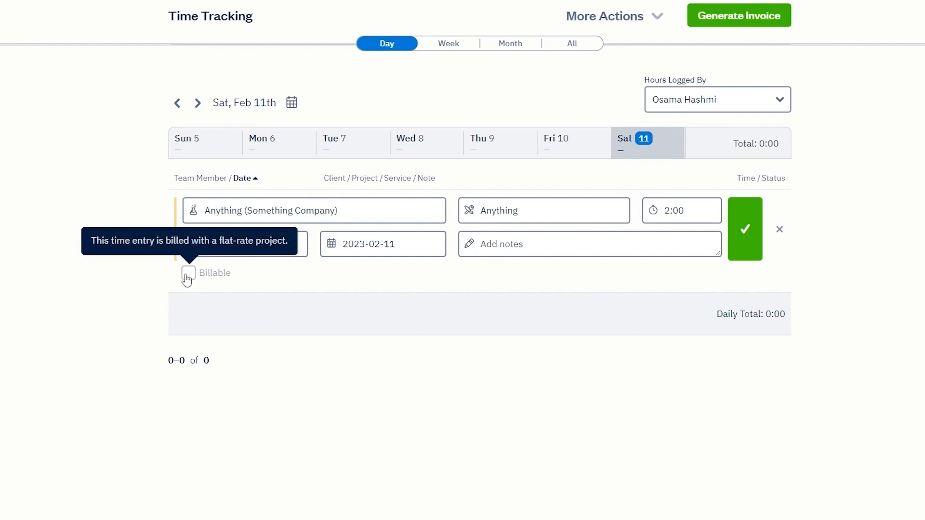
pyautogui.click(748, 237)
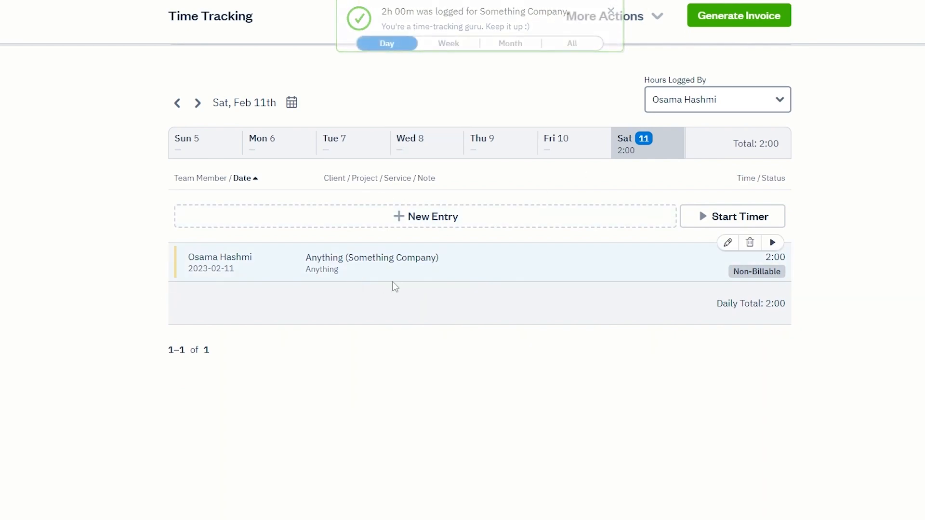
# Step: Run a timer for Something Company with service Anything, then stop it
pyautogui.click(734, 221)
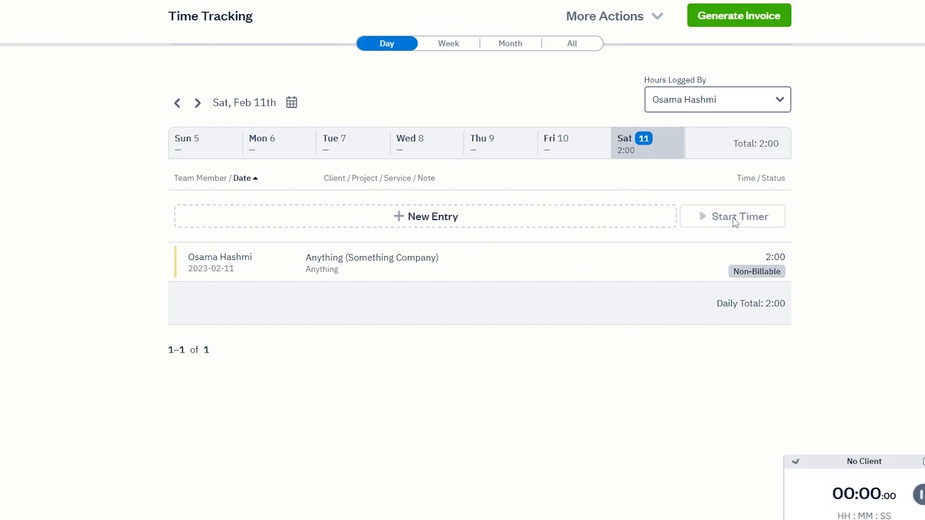
pyautogui.click(841, 413)
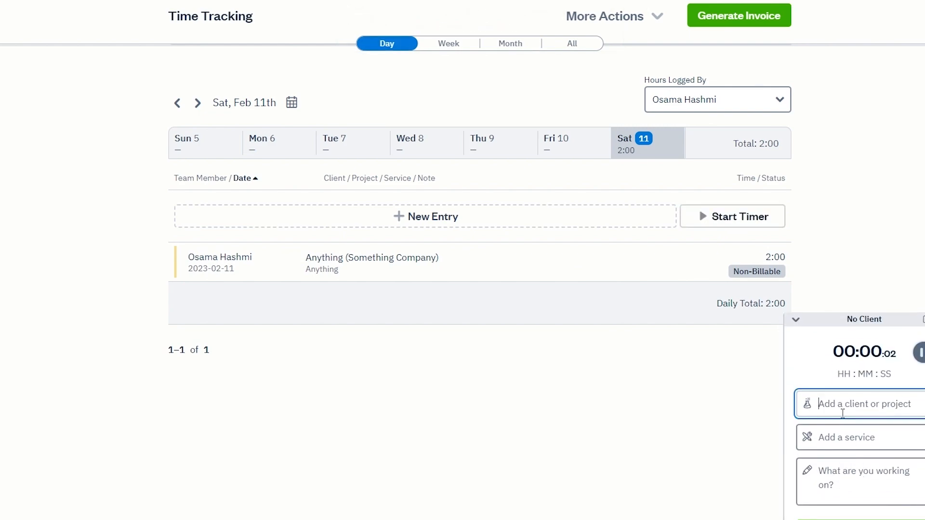
pyautogui.click(865, 488)
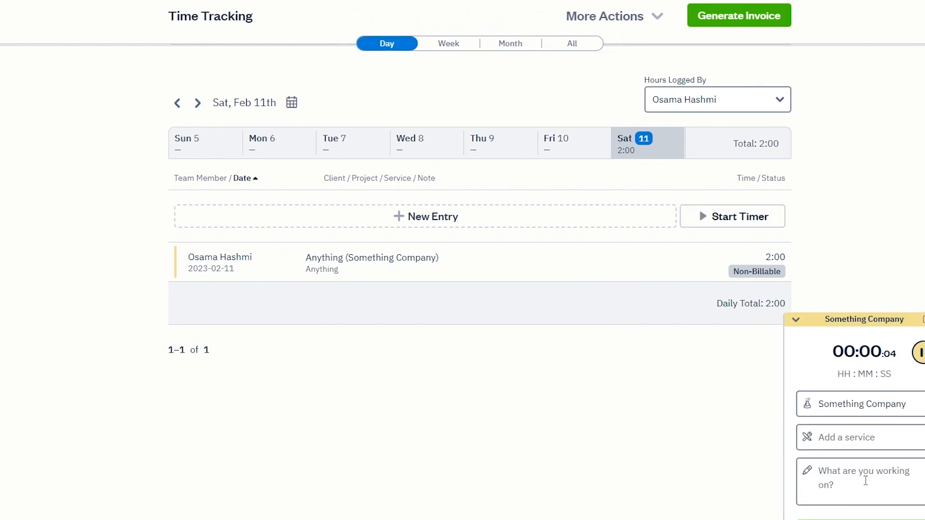
pyautogui.click(837, 474)
pyautogui.click(864, 495)
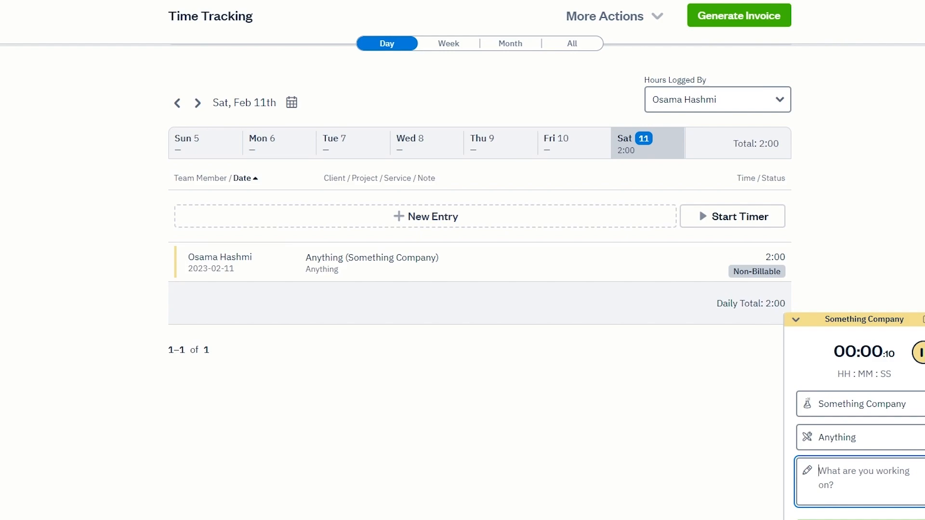
pyautogui.click(862, 519)
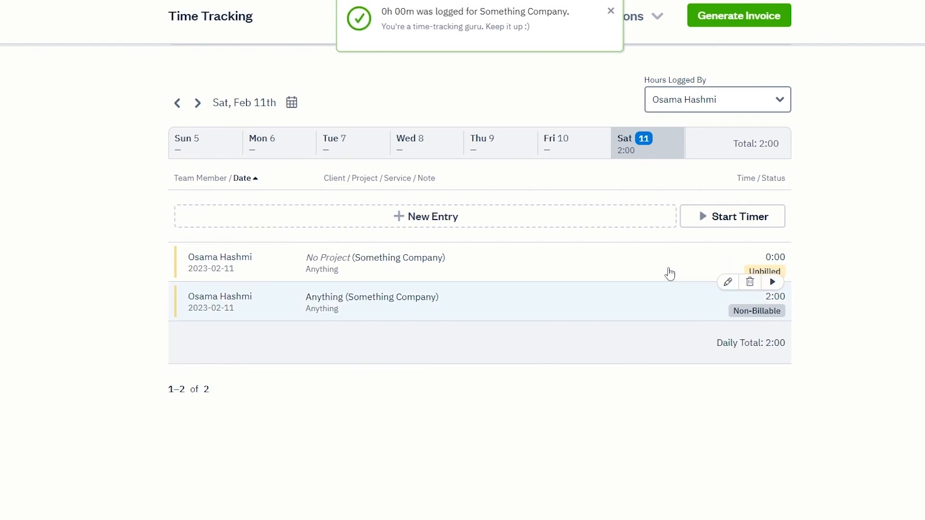
# Step: Open the resulting 0:00 entry and save it
pyautogui.click(673, 280)
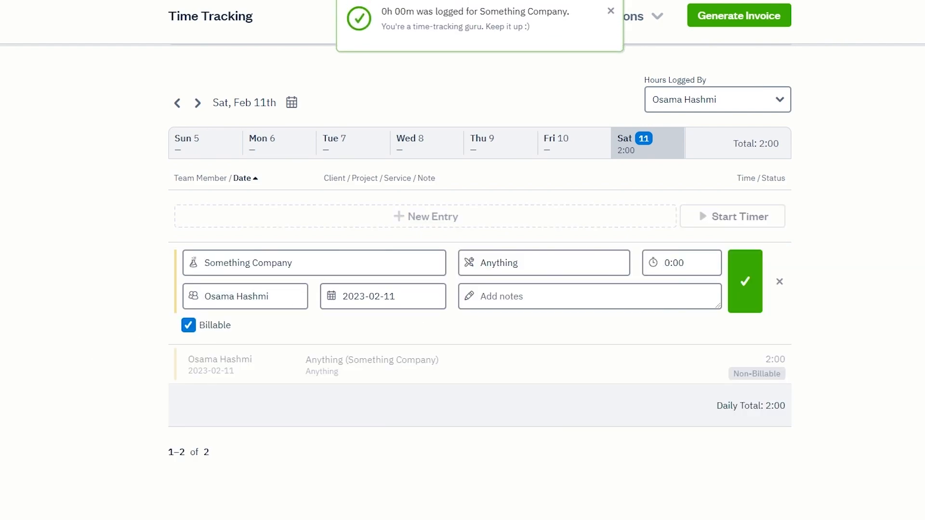
pyautogui.click(745, 281)
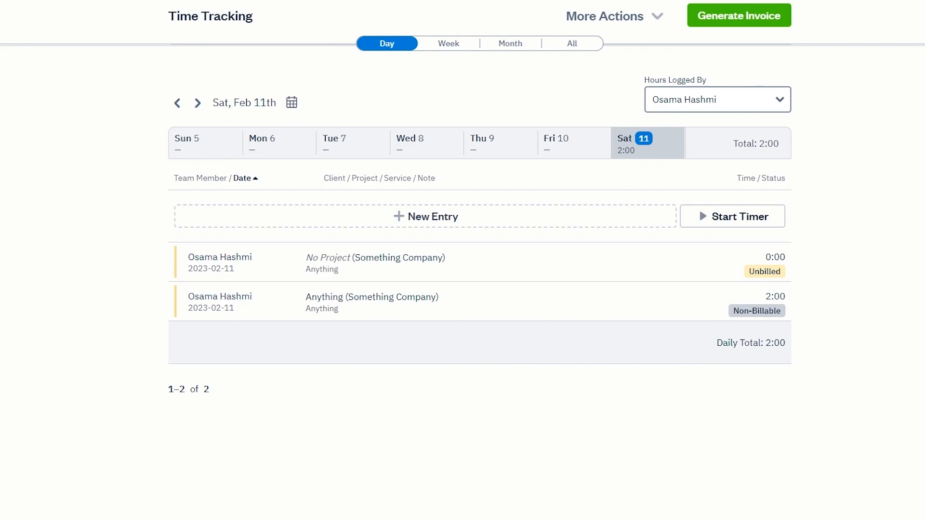
pyautogui.scroll(3, 163, 354)
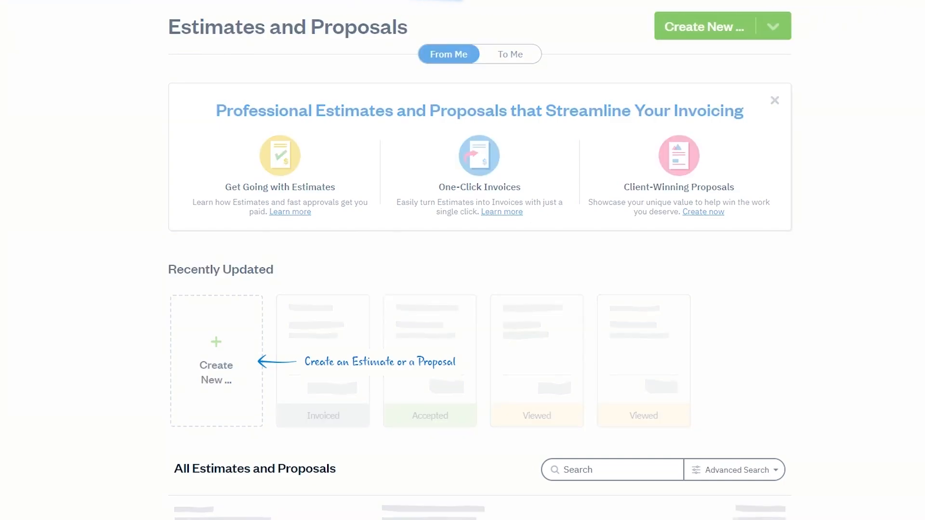
# Step: Scroll through the Expenses page, then move to Payments and scroll through it
pyautogui.scroll(-3, 343, 280)
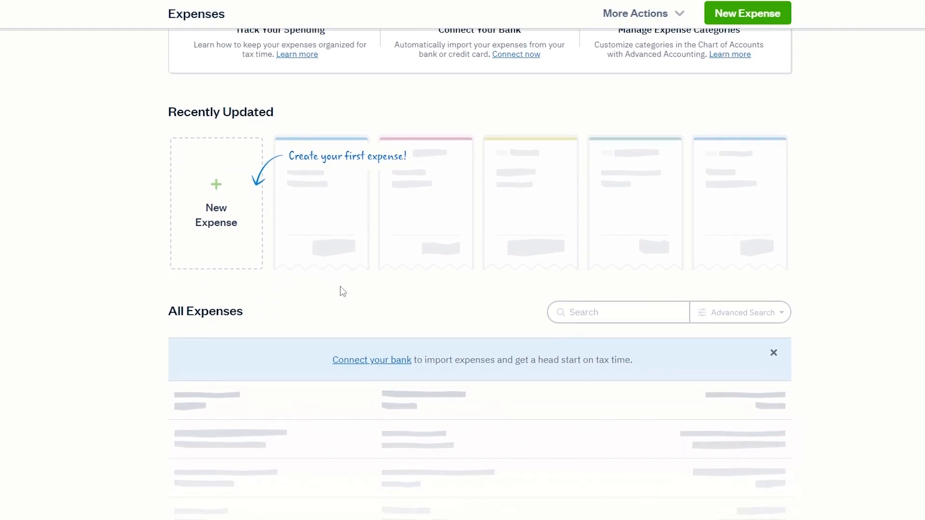
pyautogui.click(1, 183)
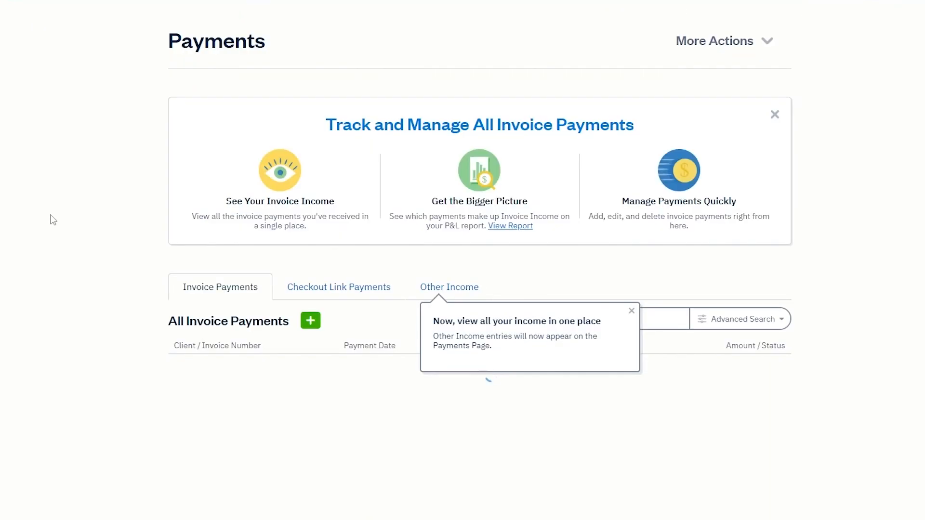
pyautogui.scroll(-1, 346, 371)
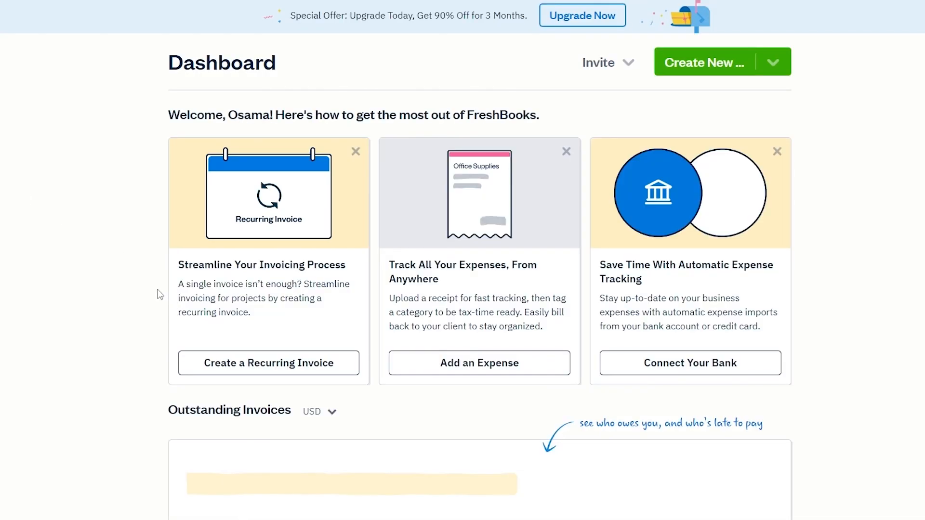
pyautogui.scroll(-2, 161, 294)
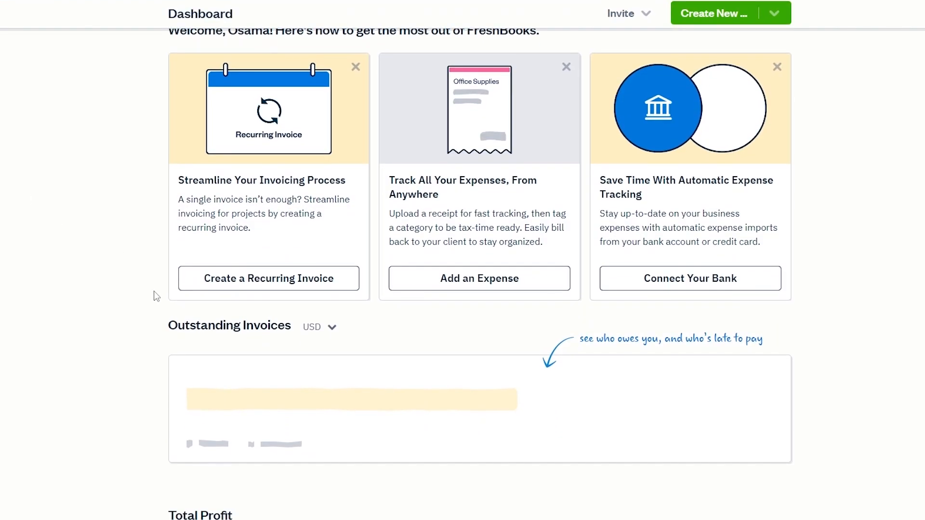